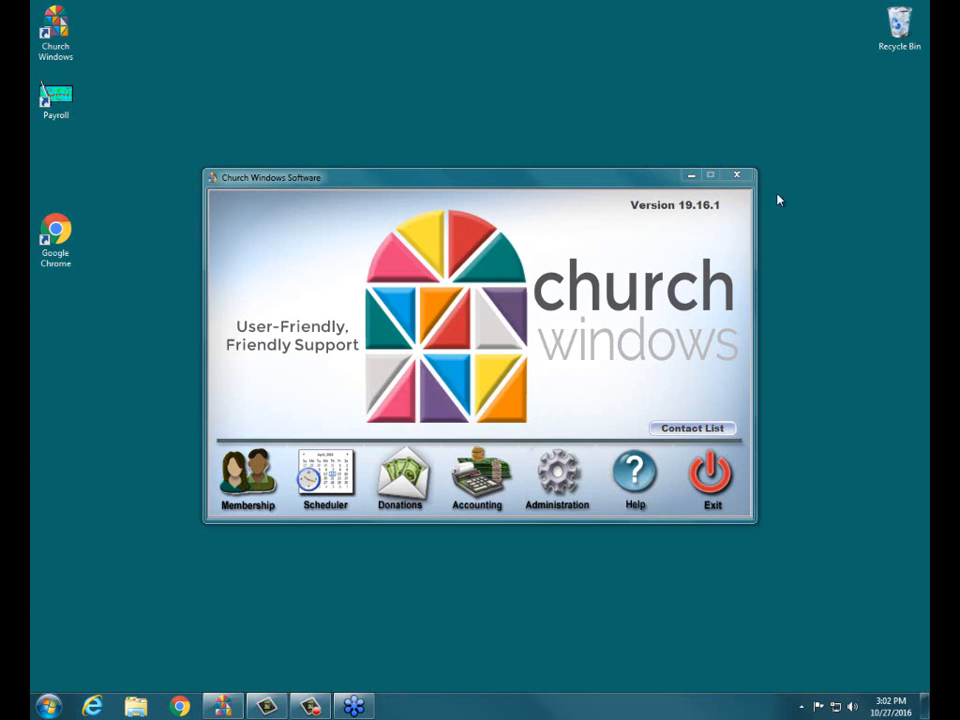
Step: Open the Membership module and start a new Reports/Directory/Export report
{"action": "left_click", "coordinate": [252, 502]}
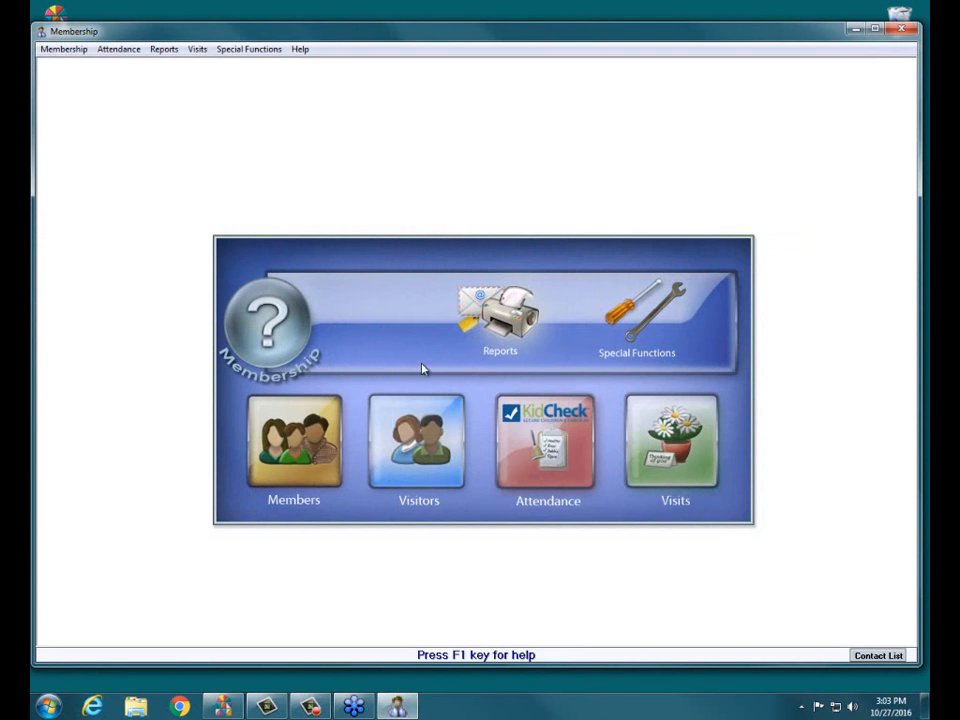
{"action": "left_click", "coordinate": [500, 310]}
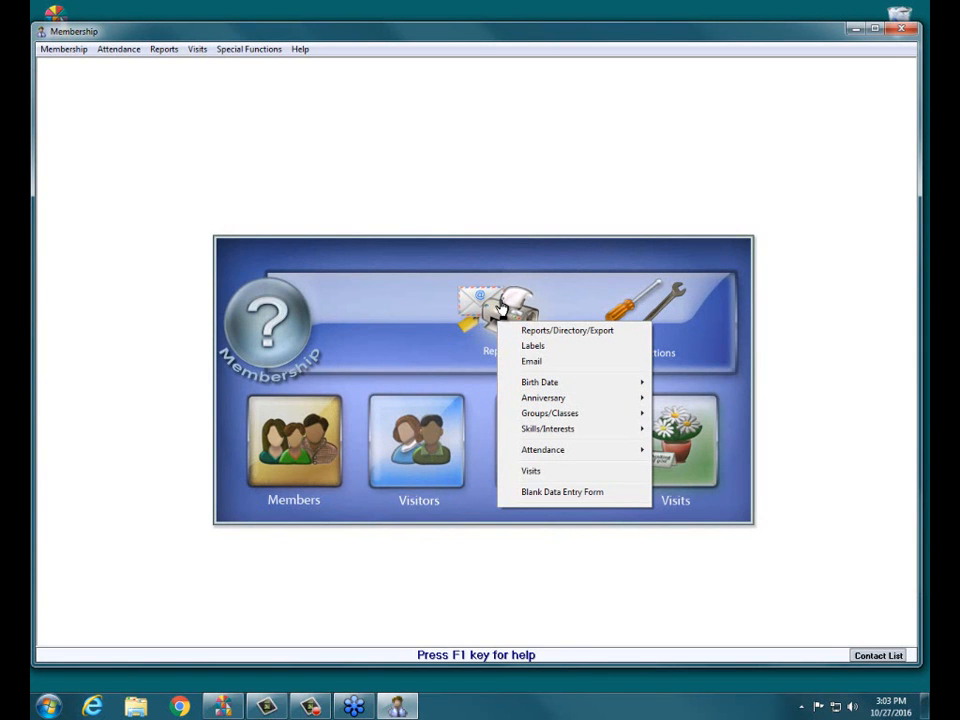
{"action": "left_click", "coordinate": [556, 332]}
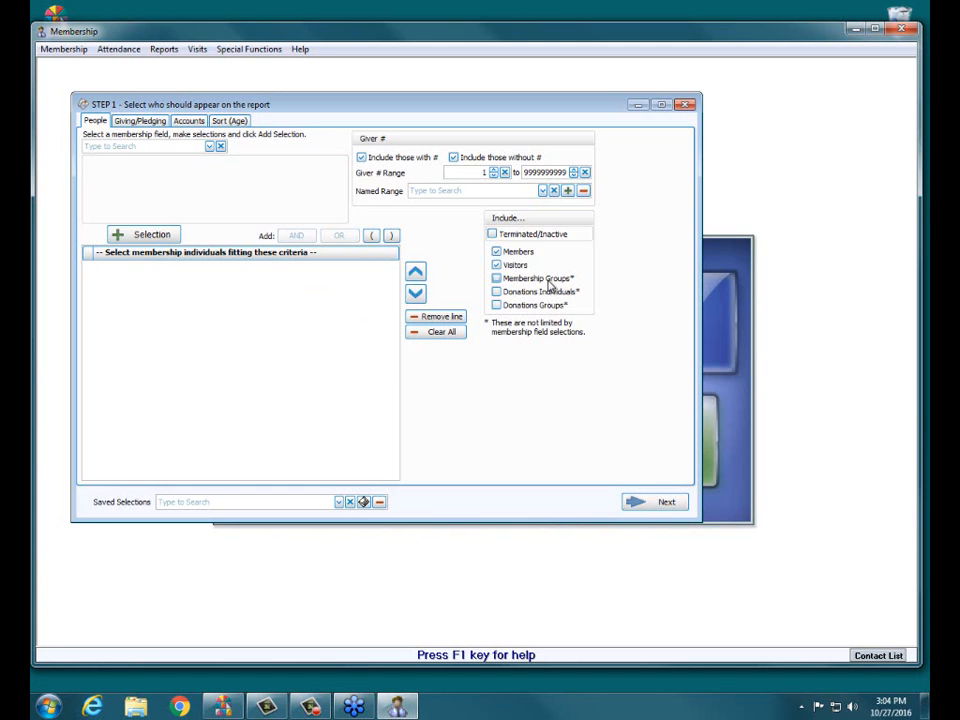
Step: Add a Status criterion that includes Active Member, Associate Member and Inactive Member to the people selection
{"action": "left_click", "coordinate": [210, 147]}
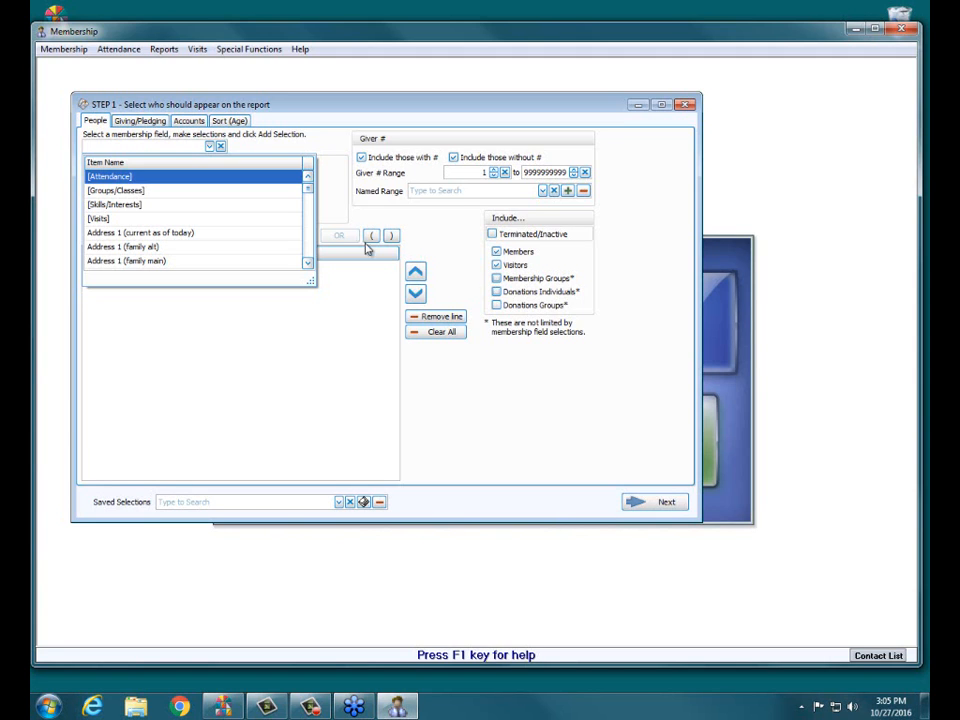
{"action": "left_click_drag", "start_coordinate": [311, 200], "coordinate": [307, 251]}
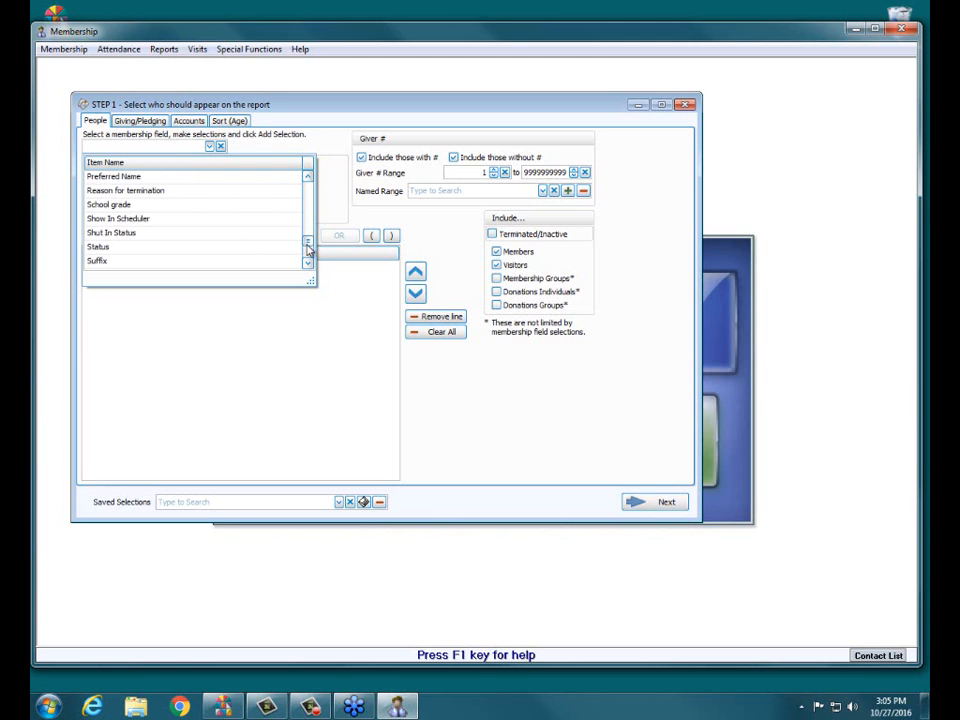
{"action": "left_click", "coordinate": [113, 248]}
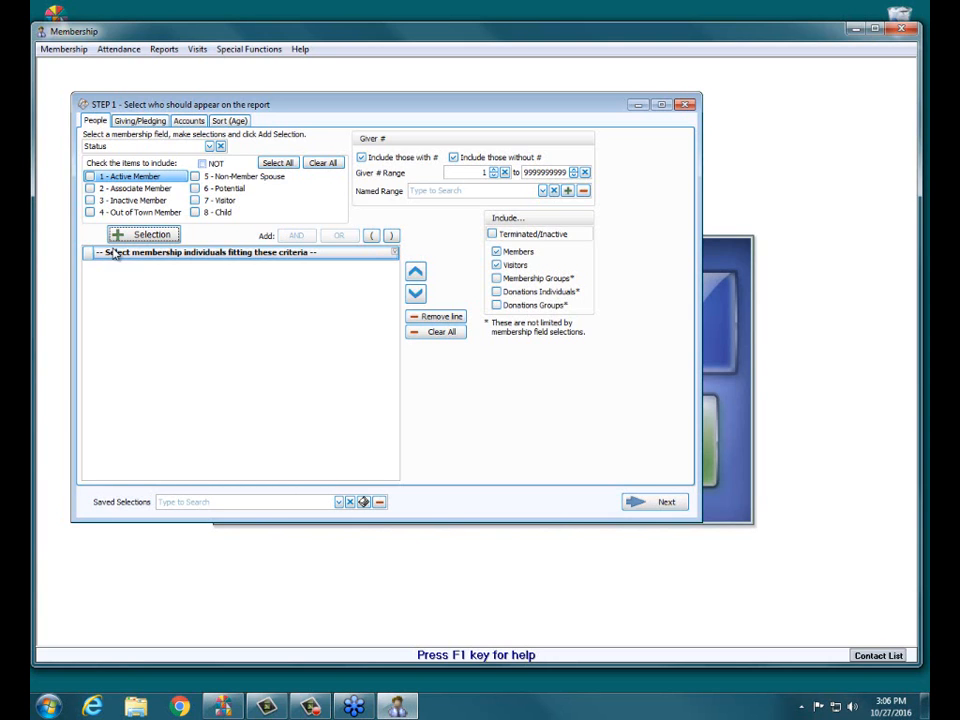
{"action": "left_click", "coordinate": [90, 176]}
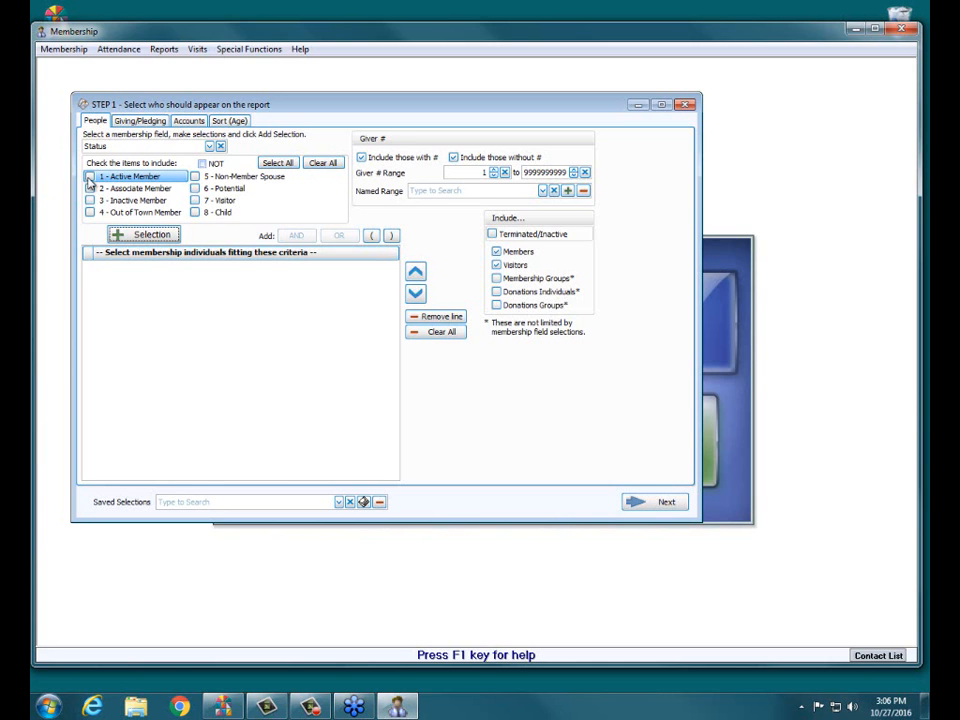
{"action": "left_click", "coordinate": [90, 188]}
{"action": "left_click", "coordinate": [90, 200]}
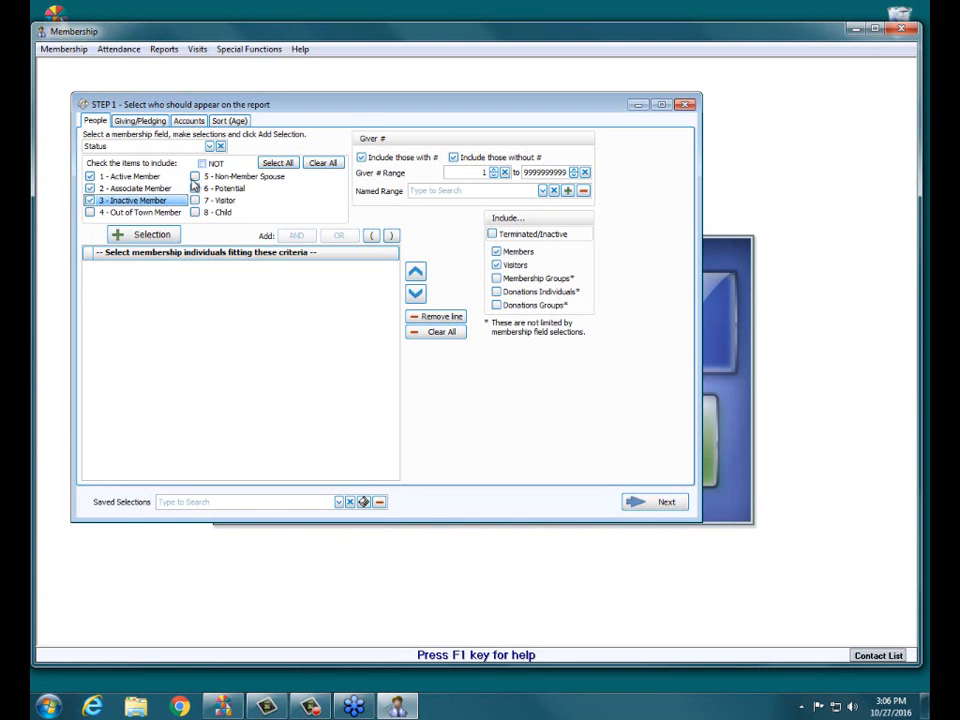
{"action": "left_click", "coordinate": [157, 237]}
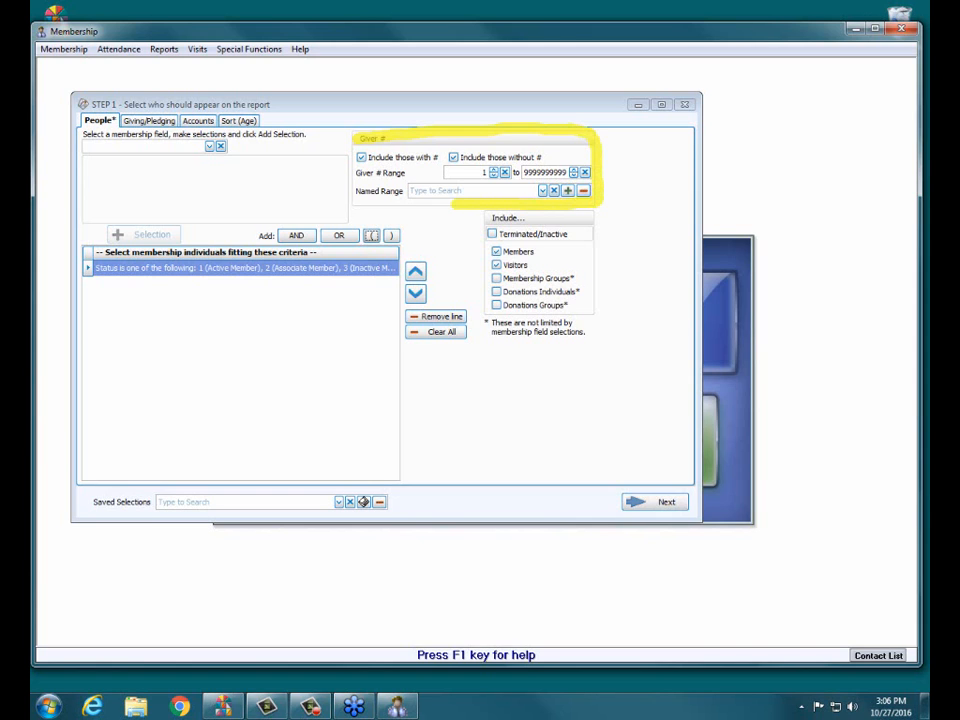
{"action": "left_click", "coordinate": [454, 158]}
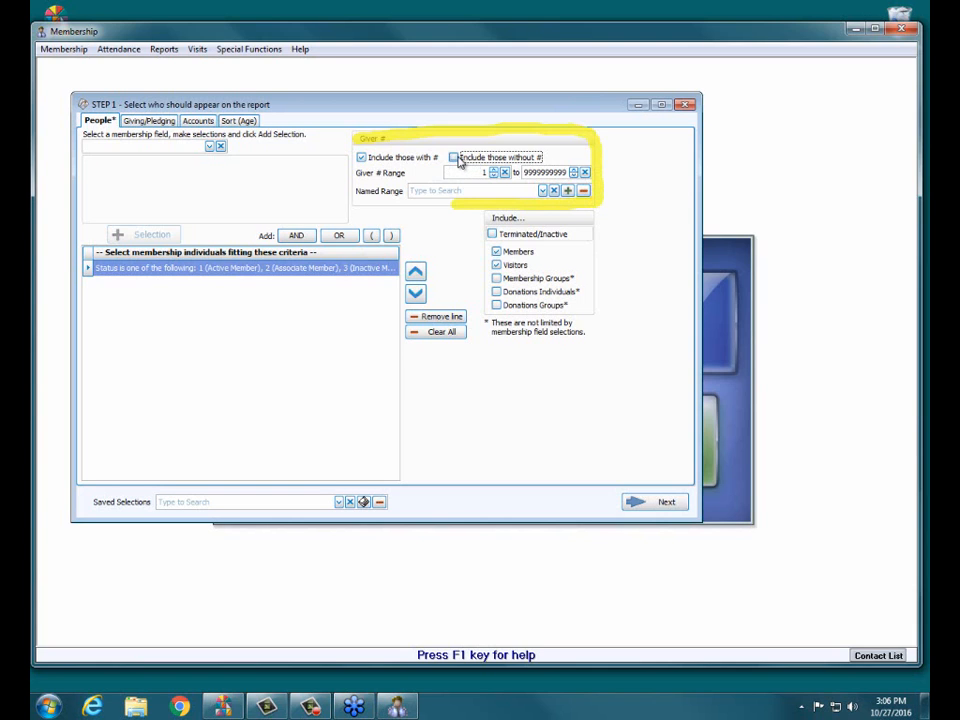
{"action": "left_click", "coordinate": [454, 157]}
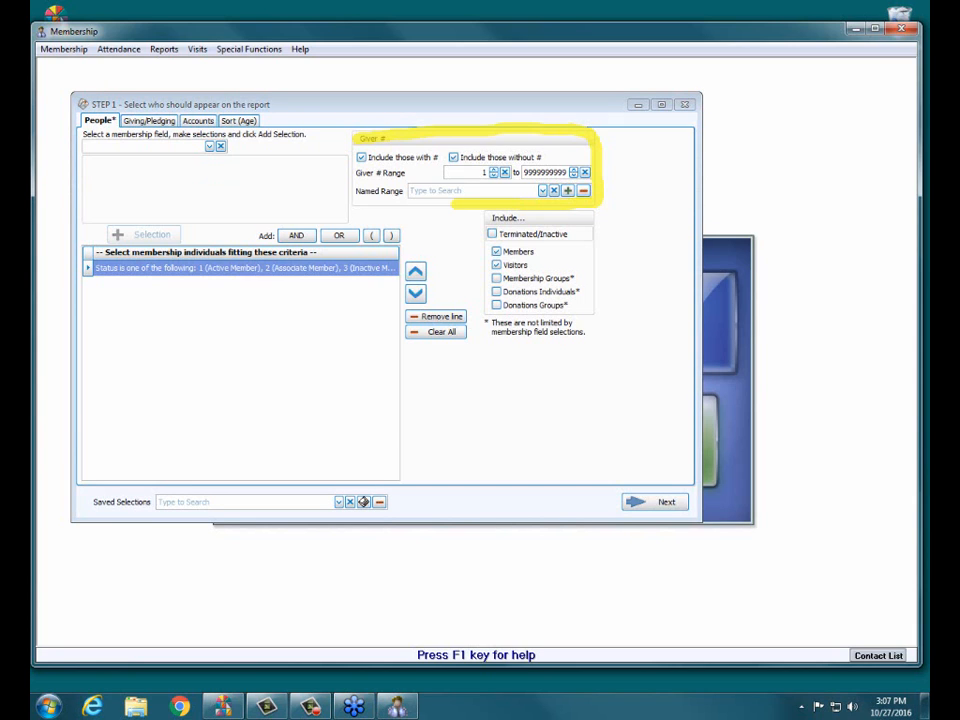
{"action": "mouse_move", "coordinate": [487, 218]}
{"action": "left_mouse_down"}
{"action": "mouse_move", "coordinate": [594, 218]}
{"action": "mouse_move", "coordinate": [595, 318]}
{"action": "left_mouse_up"}
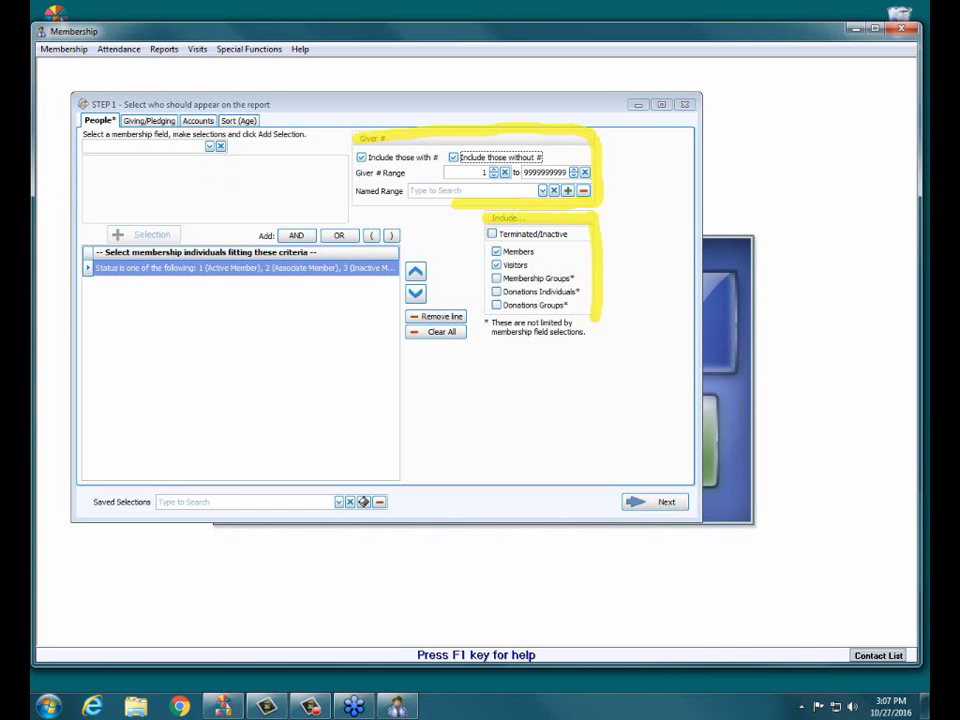
{"action": "key", "text": "Escape"}
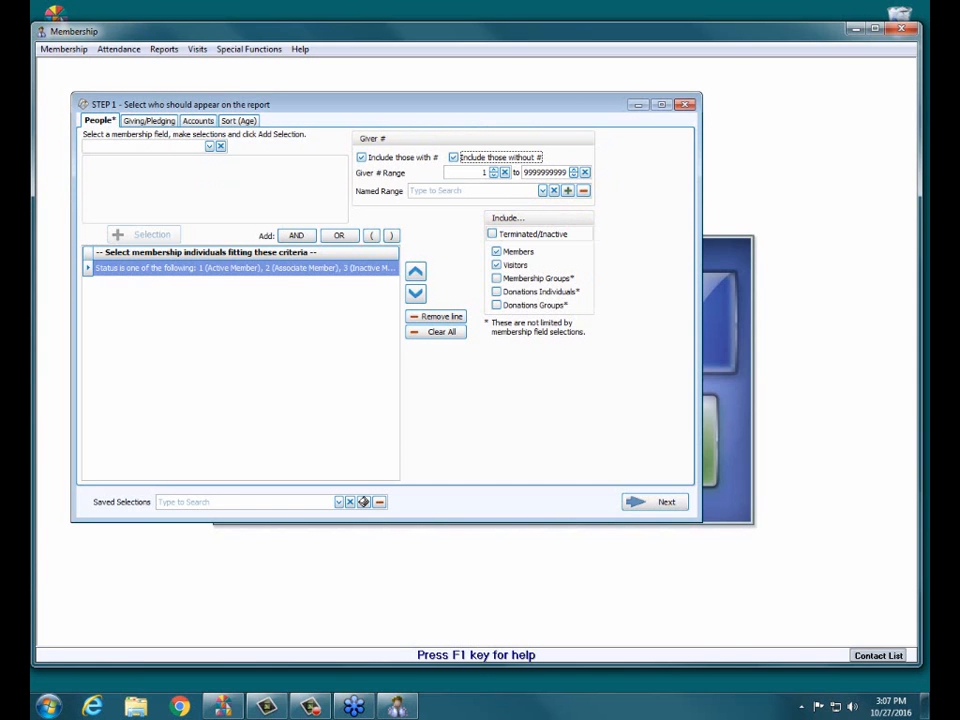
{"action": "left_click", "coordinate": [530, 239]}
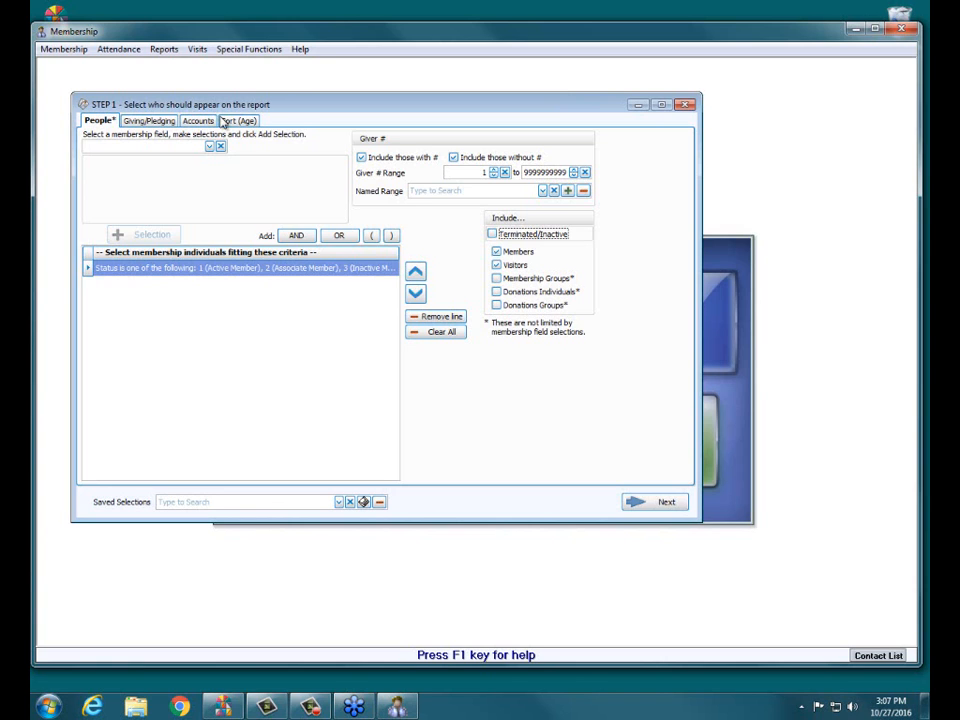
Step: Set the first sort field to "Name: Last, Family, First" and continue to the report options
{"action": "left_click", "coordinate": [251, 121]}
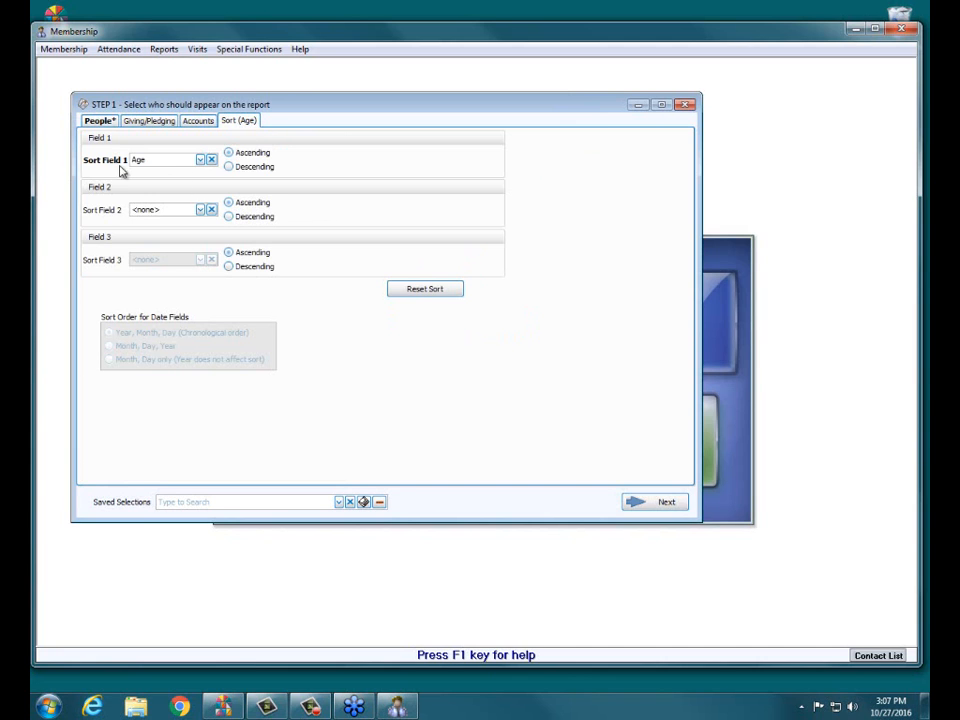
{"action": "left_click", "coordinate": [200, 160]}
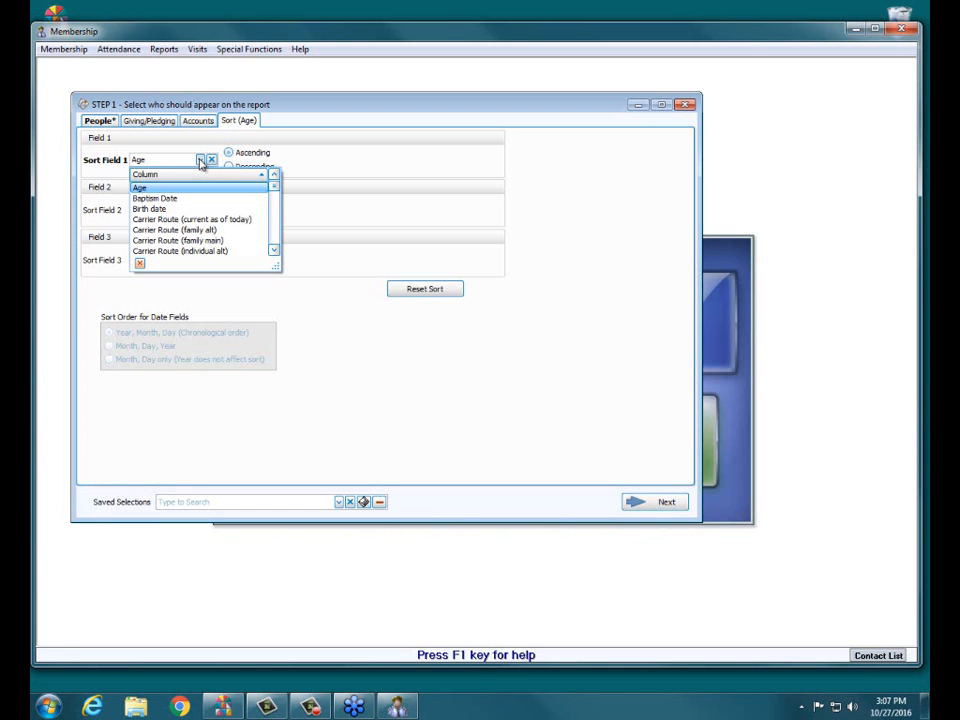
{"action": "left_click_drag", "start_coordinate": [274, 187], "coordinate": [274, 230]}
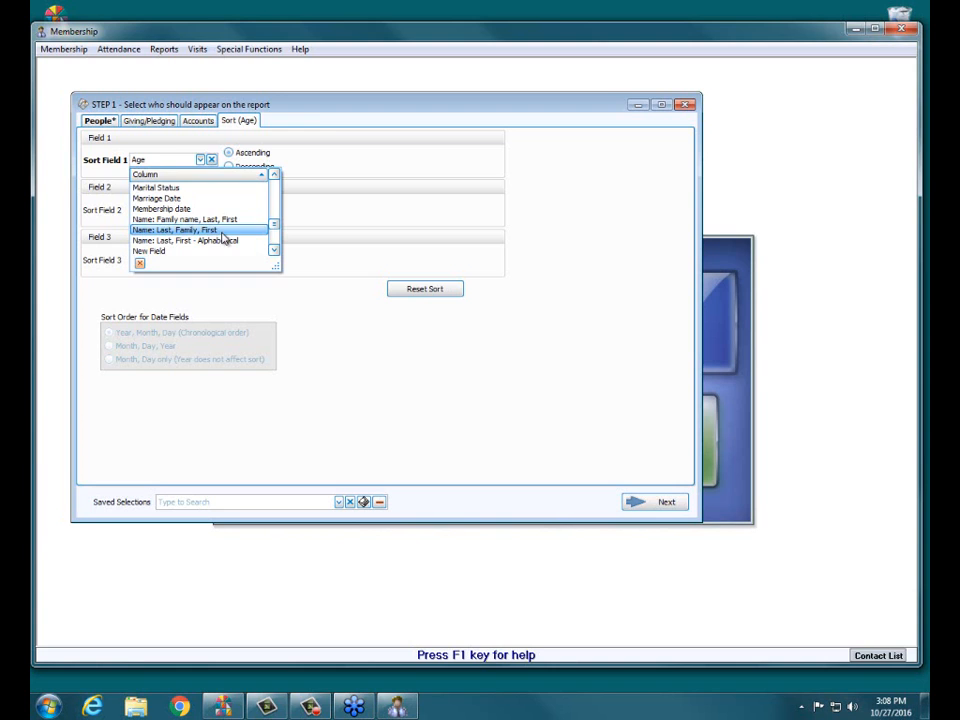
{"action": "left_click", "coordinate": [222, 233]}
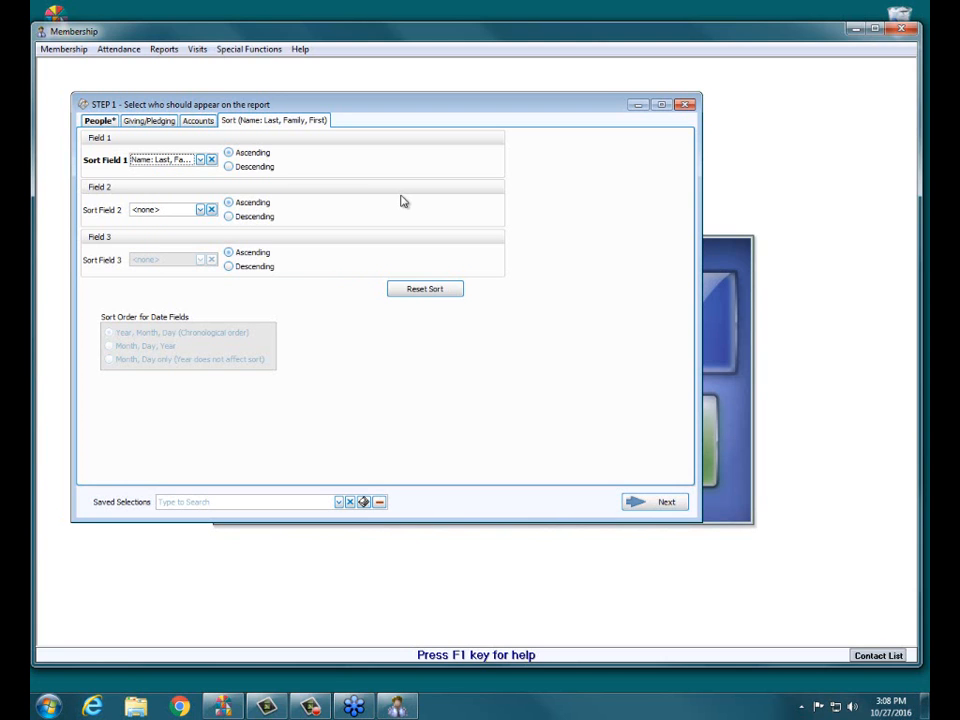
{"action": "left_click", "coordinate": [200, 160]}
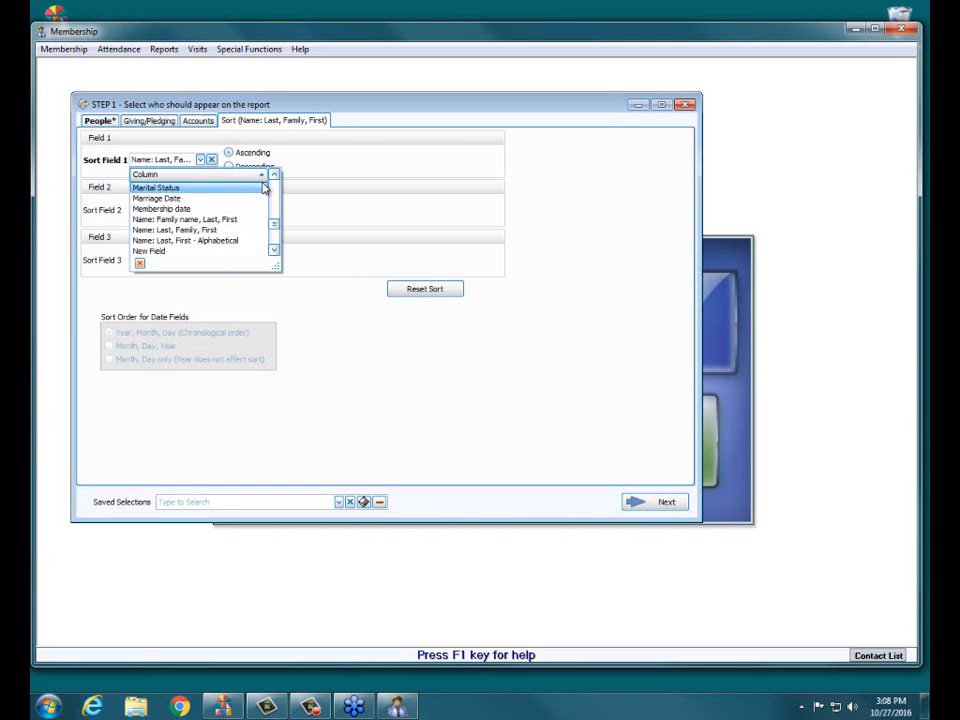
{"action": "left_click", "coordinate": [223, 230]}
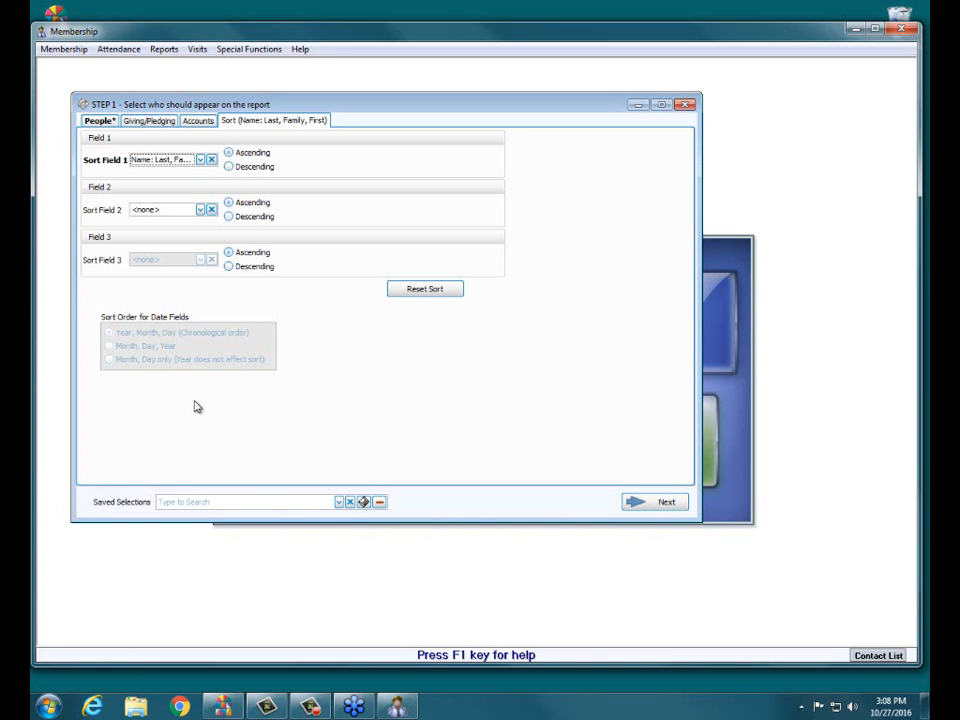
{"action": "left_click", "coordinate": [648, 505]}
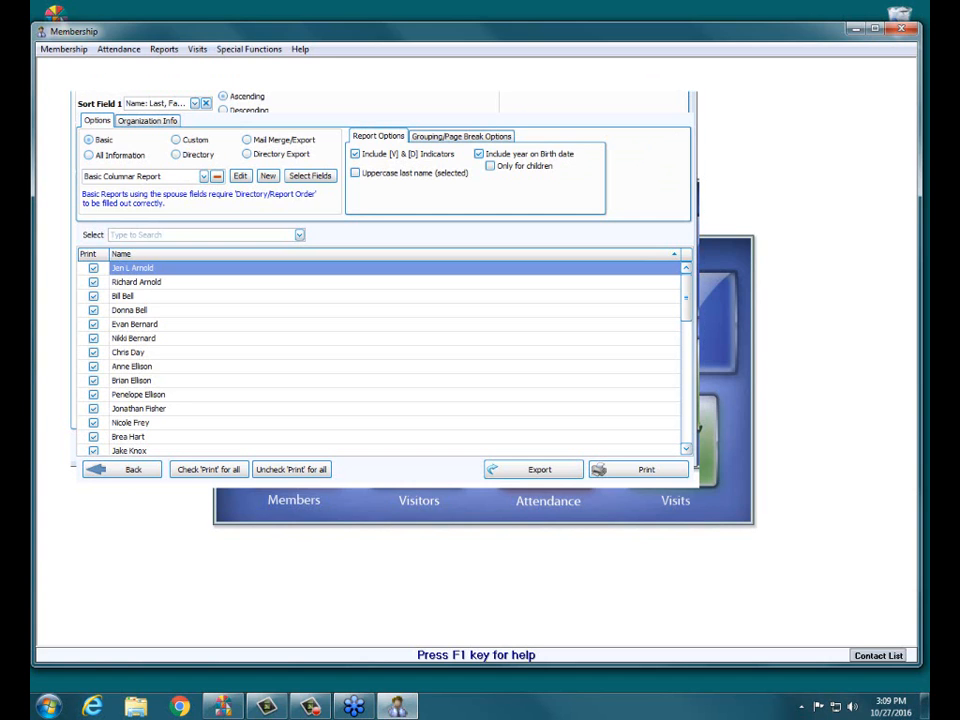
{"action": "left_click", "coordinate": [370, 157]}
{"action": "left_click", "coordinate": [390, 163]}
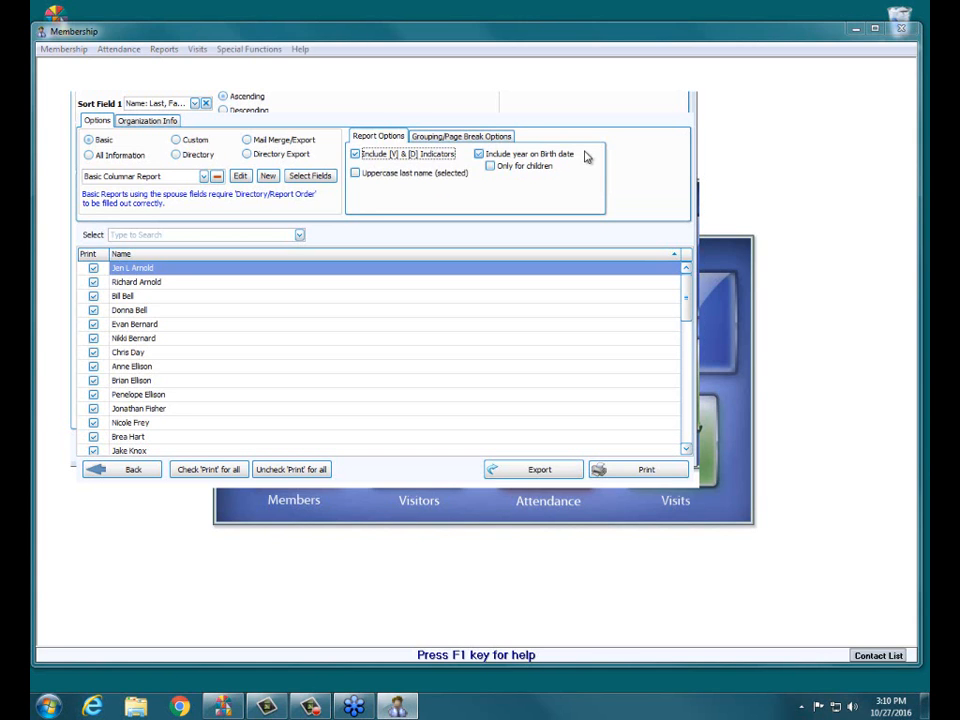
{"action": "left_click", "coordinate": [356, 176]}
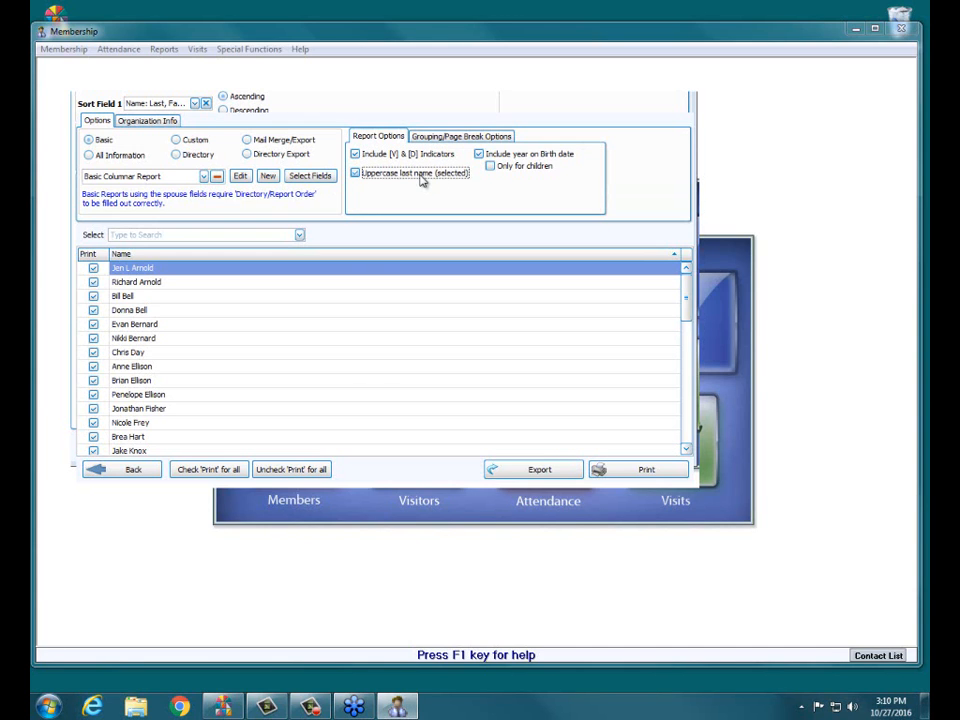
{"action": "left_click", "coordinate": [379, 178]}
{"action": "left_click", "coordinate": [499, 139]}
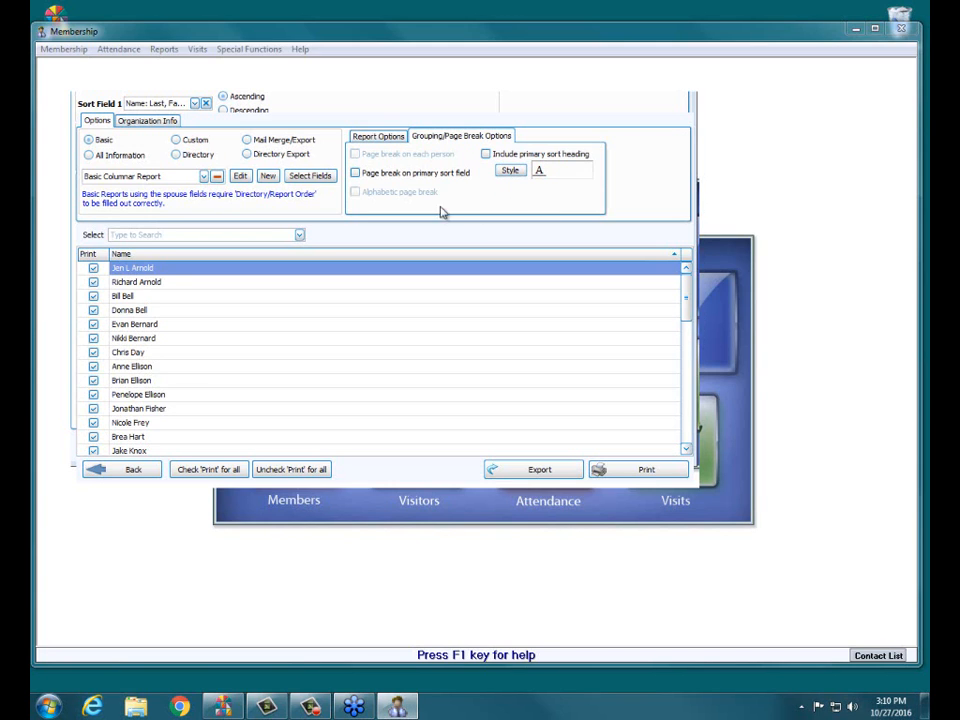
{"action": "left_click", "coordinate": [378, 174]}
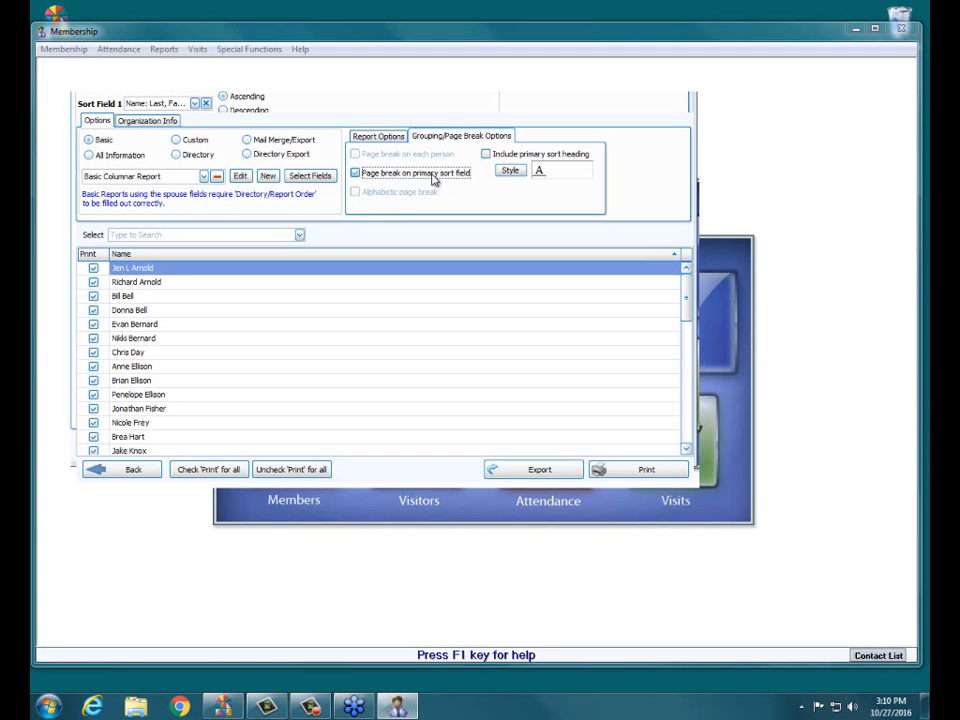
{"action": "left_click", "coordinate": [384, 142]}
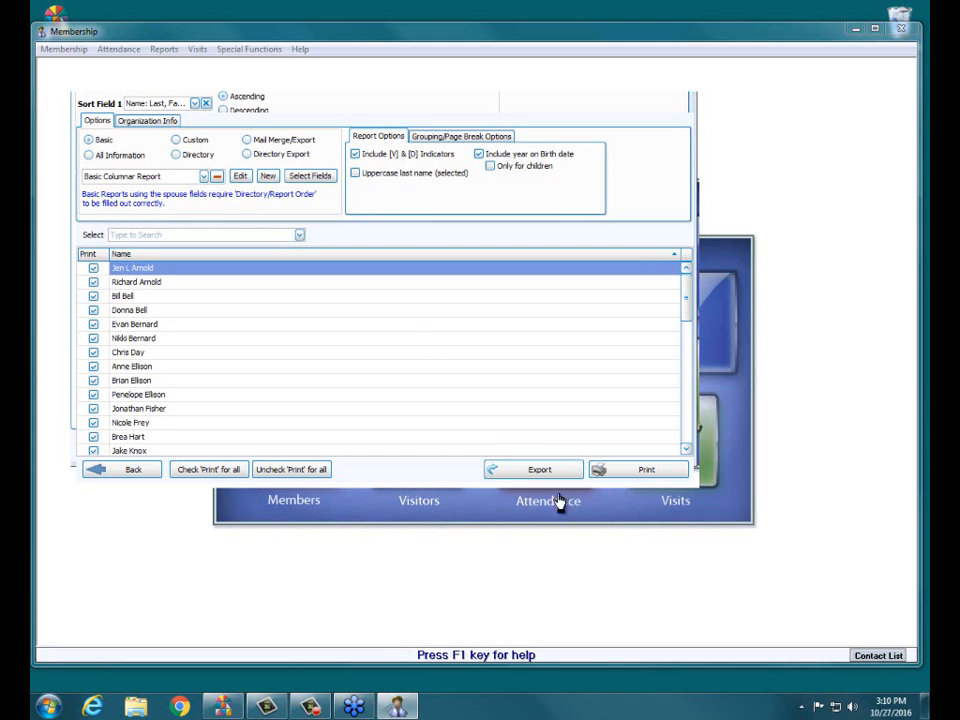
Step: Preview the Basic Columnar Report for all listed people, close the preview, and look through the available basic report layouts
{"action": "left_click", "coordinate": [646, 470]}
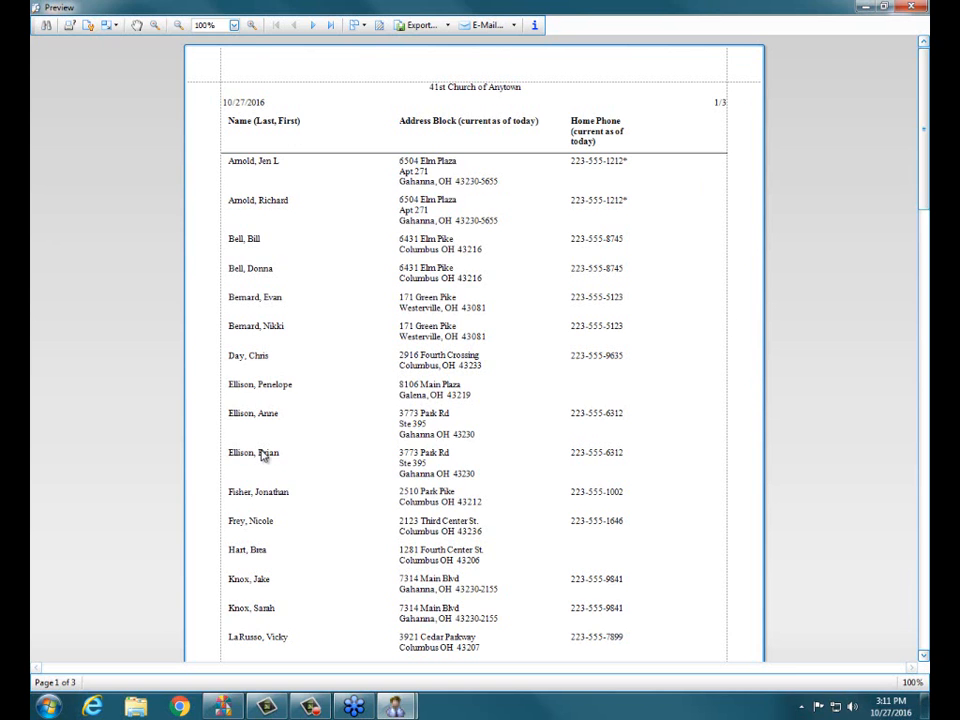
{"action": "left_click", "coordinate": [912, 8]}
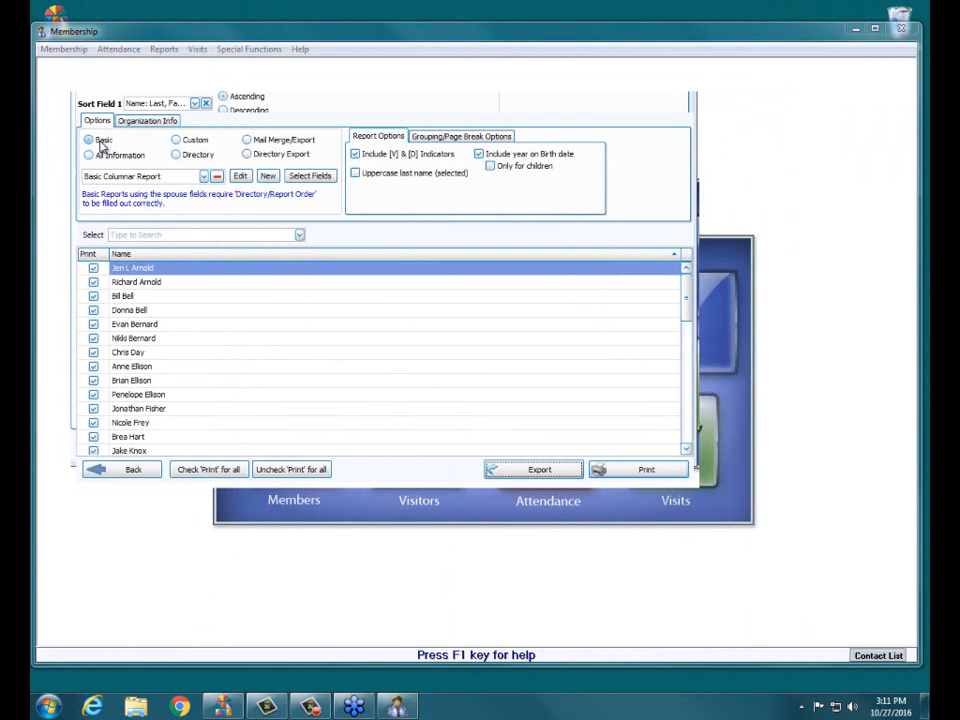
{"action": "left_click", "coordinate": [205, 177]}
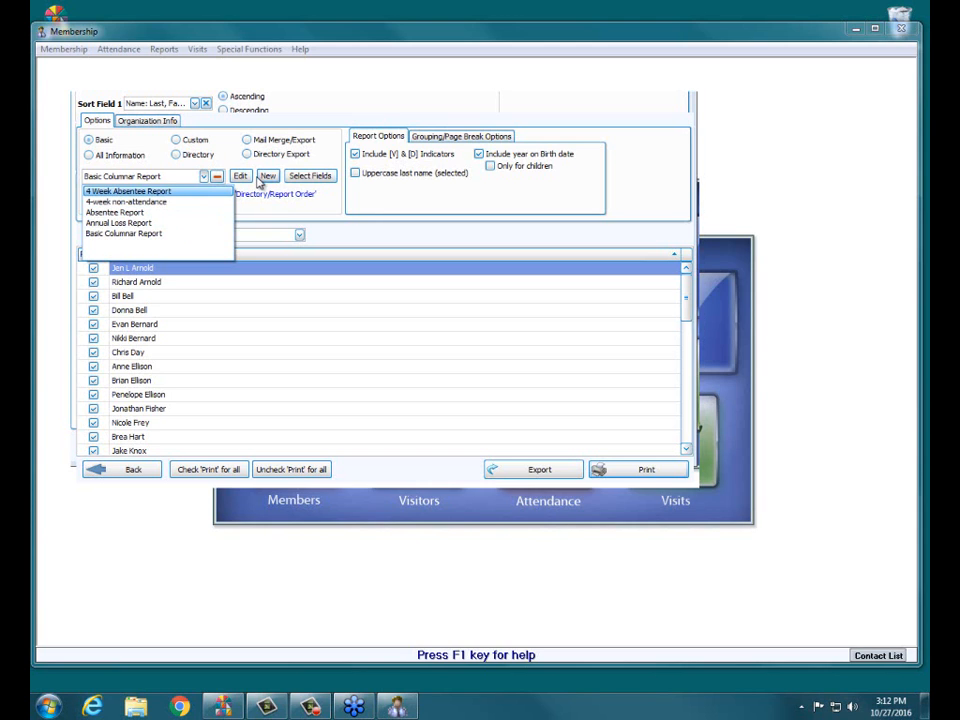
{"action": "left_click", "coordinate": [298, 208]}
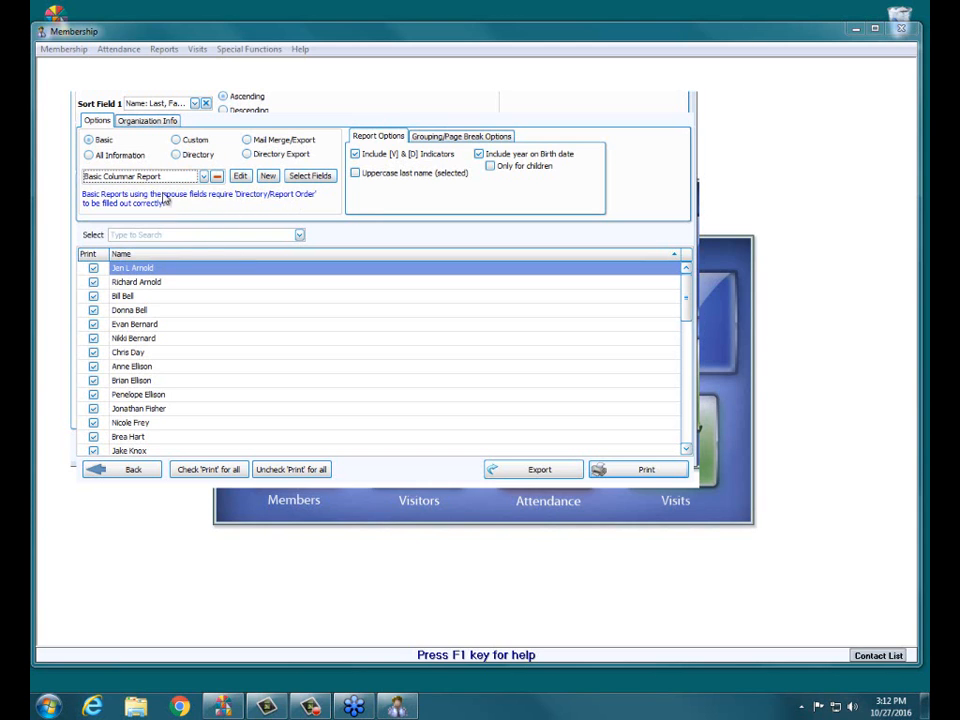
Step: Open the Basic Columnar Report layout for editing and enter "Report of Members by Status" as the page header's report title
{"action": "left_click", "coordinate": [241, 177]}
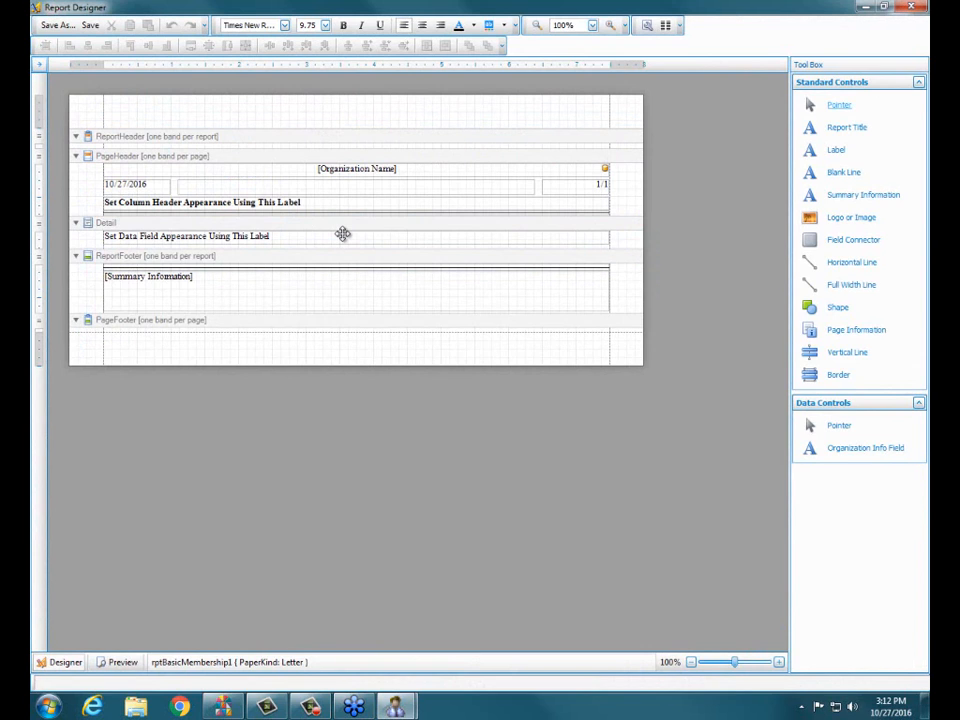
{"action": "left_click", "coordinate": [356, 171]}
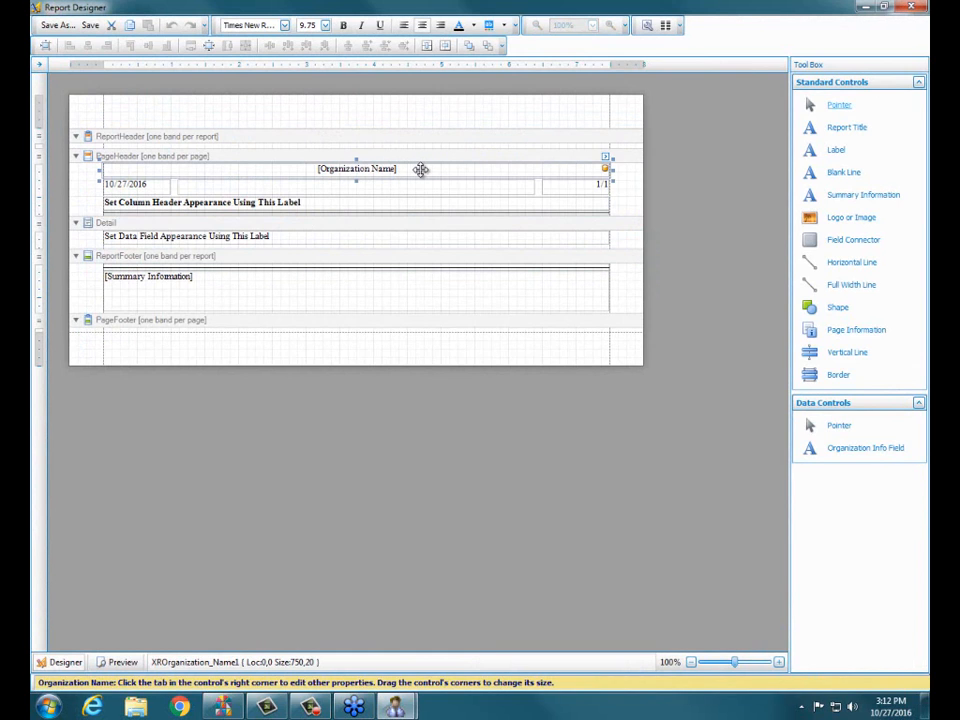
{"action": "left_click", "coordinate": [137, 186]}
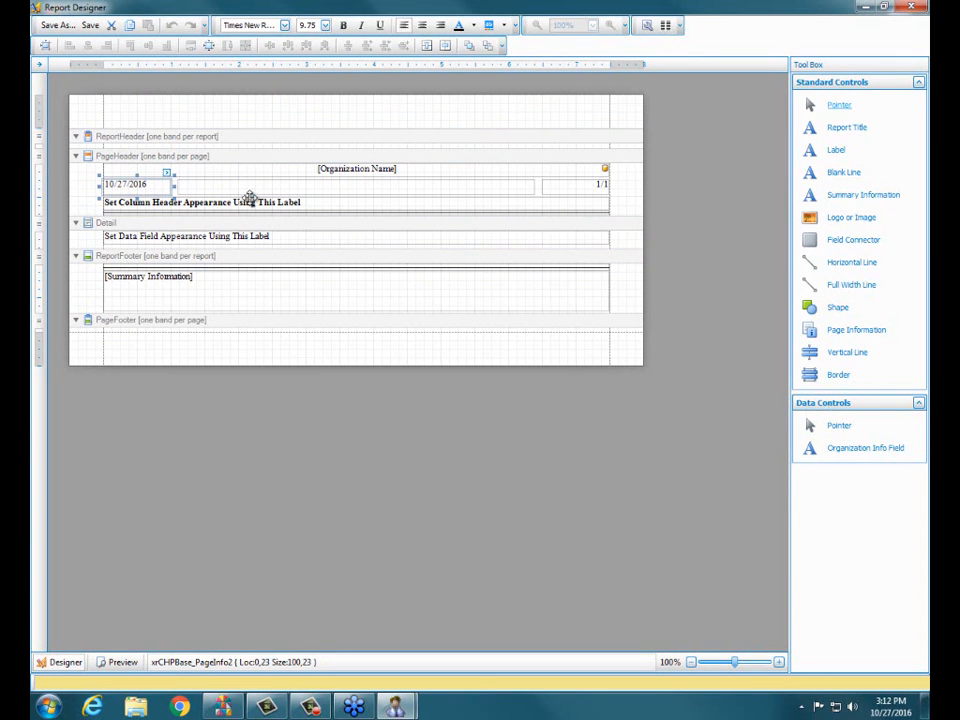
{"action": "left_click", "coordinate": [300, 189]}
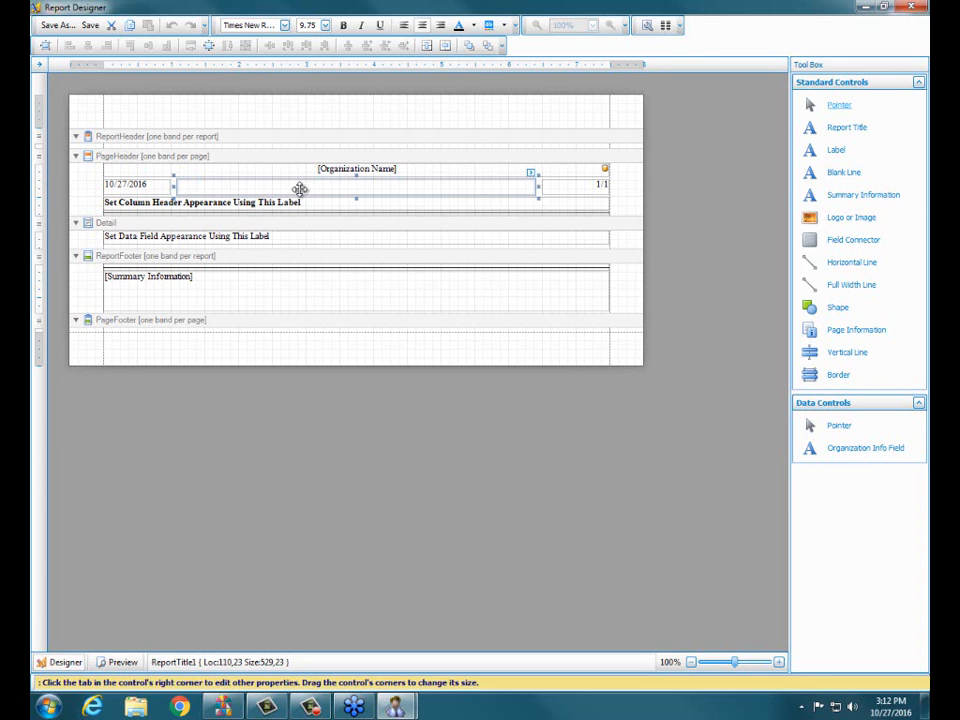
{"action": "type", "text": "R"}
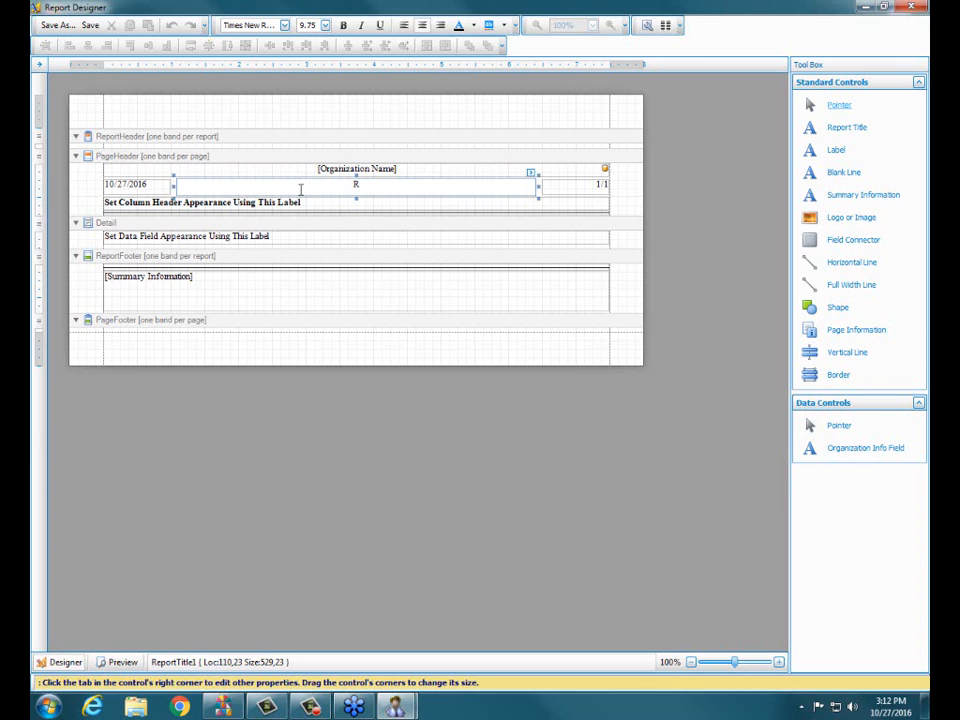
{"action": "type", "text": "eport of Members by Status"}
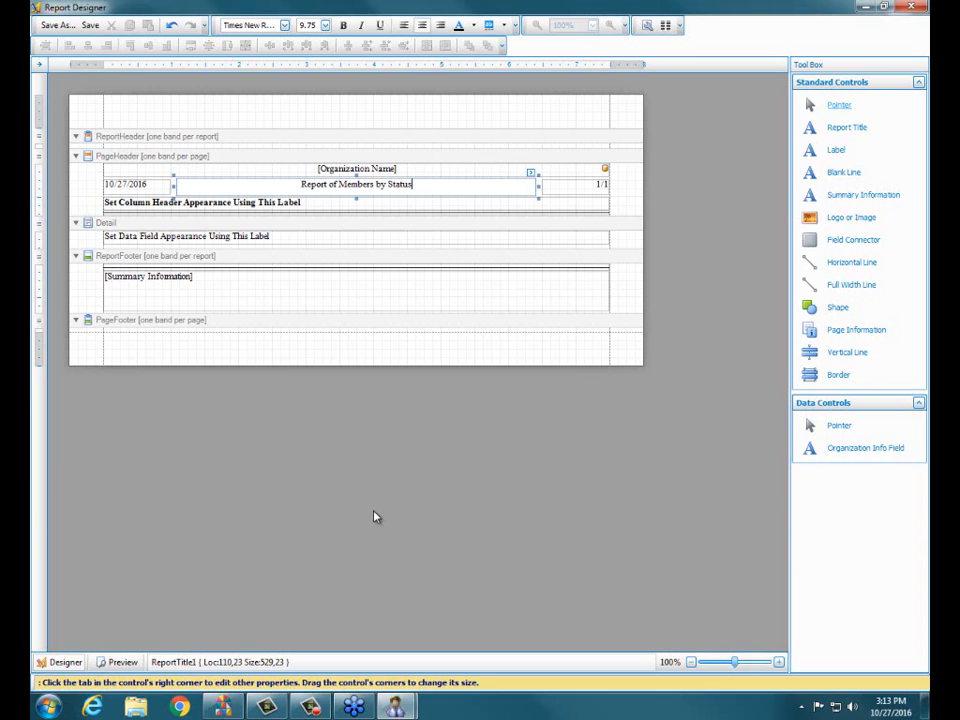
Step: Save the layout under the new name "Membership Status Report" and close the report designer
{"action": "left_click", "coordinate": [58, 27]}
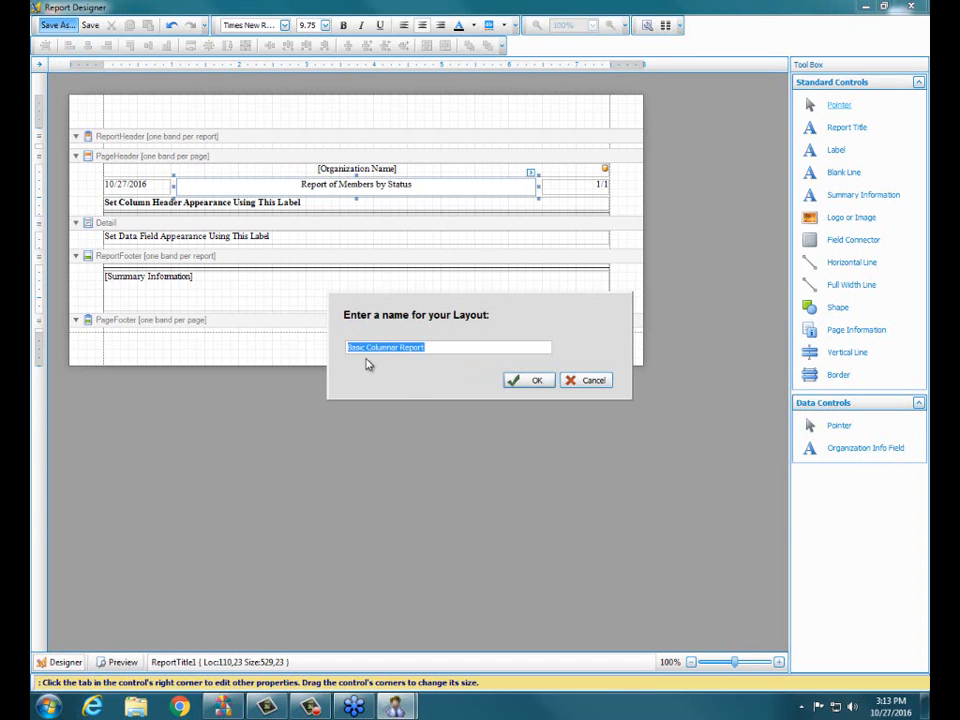
{"action": "left_click_drag", "start_coordinate": [348, 347], "coordinate": [446, 350]}
{"action": "key", "text": "BackSpace"}
{"action": "type", "text": "Membership Status Report"}
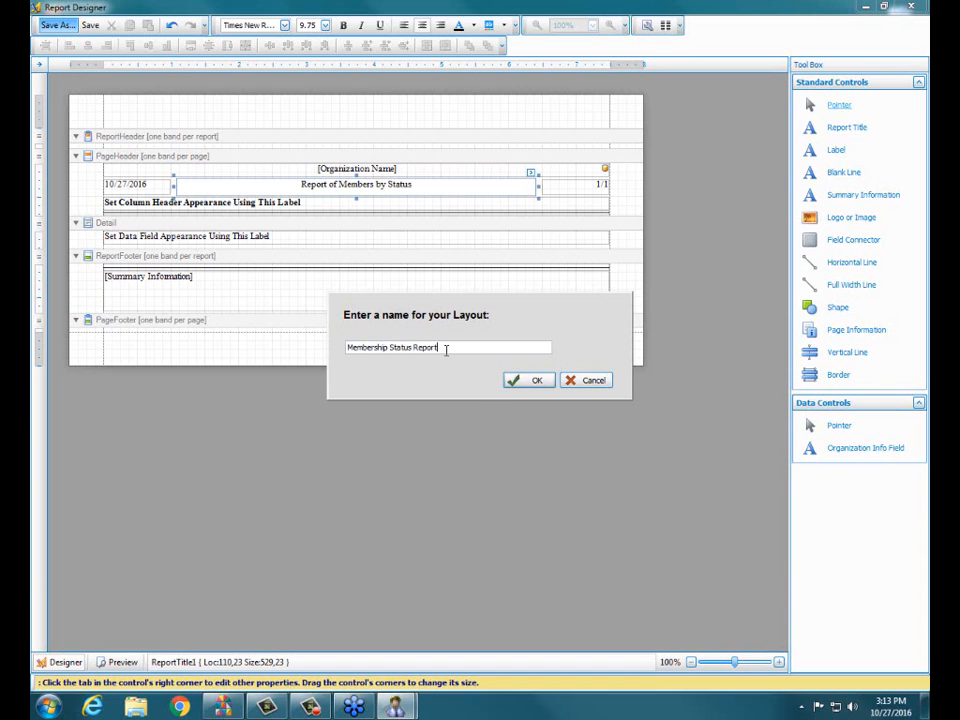
{"action": "left_click", "coordinate": [527, 384]}
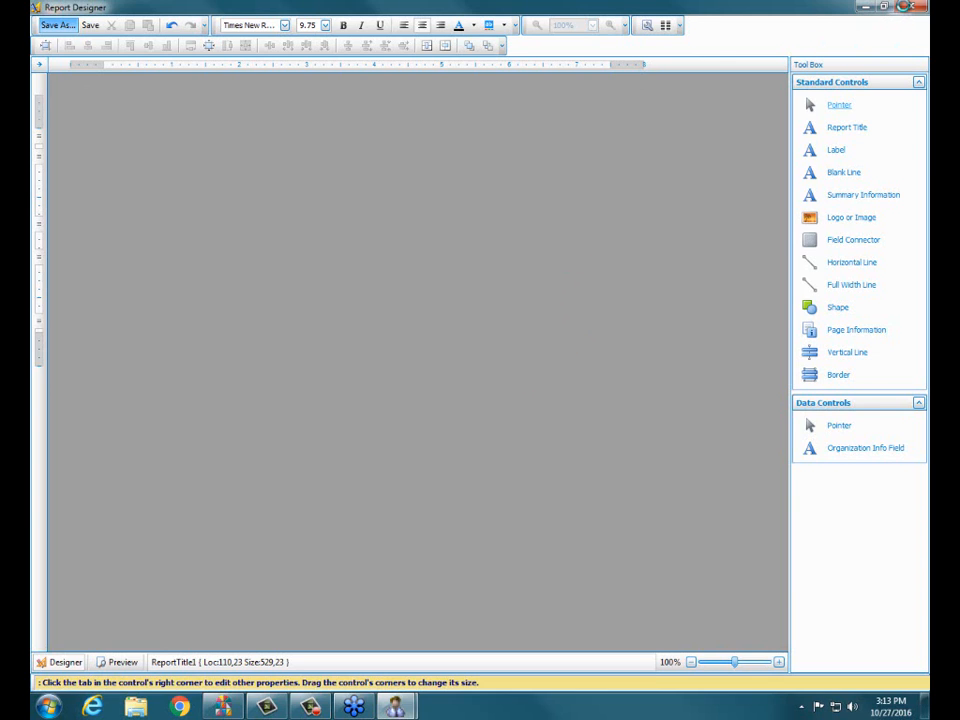
{"action": "left_click", "coordinate": [905, 6]}
{"action": "left_click", "coordinate": [903, 12]}
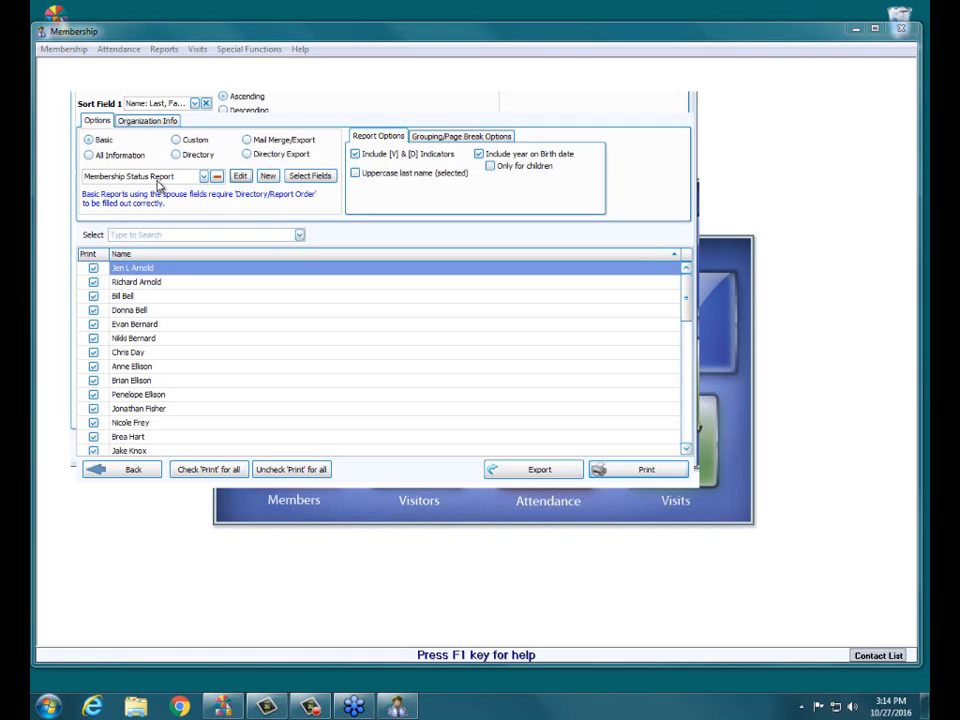
Step: Open the field selection for the Membership Status Report and remove Home Phone (current as of today) from the visible columns
{"action": "left_click", "coordinate": [315, 181]}
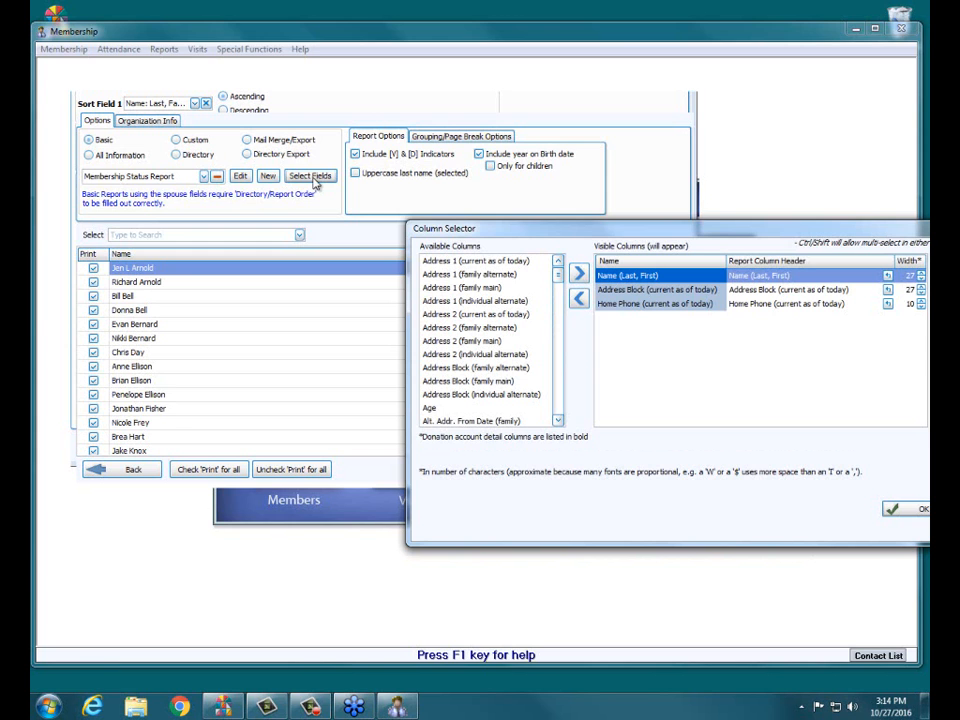
{"action": "left_click_drag", "start_coordinate": [718, 228], "coordinate": [520, 127]}
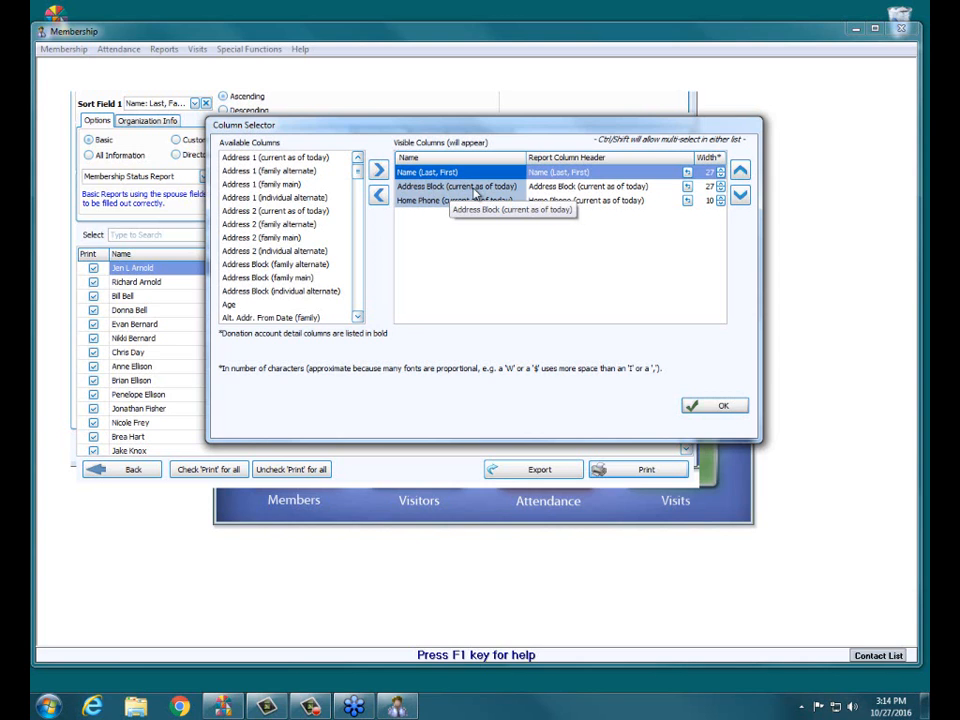
{"action": "left_click", "coordinate": [455, 200]}
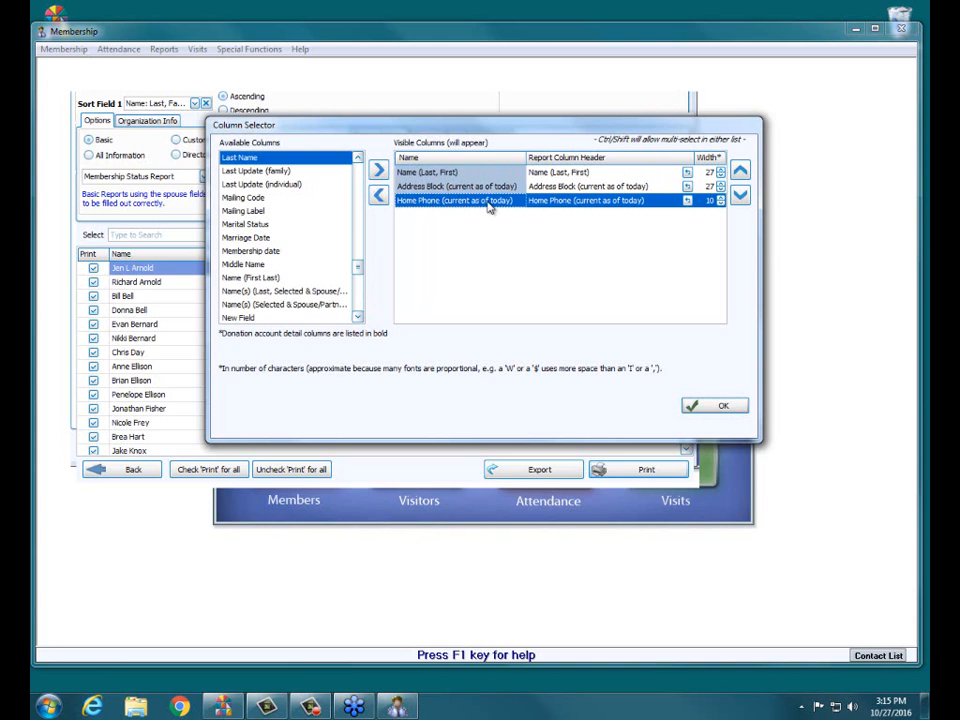
{"action": "left_click", "coordinate": [380, 196]}
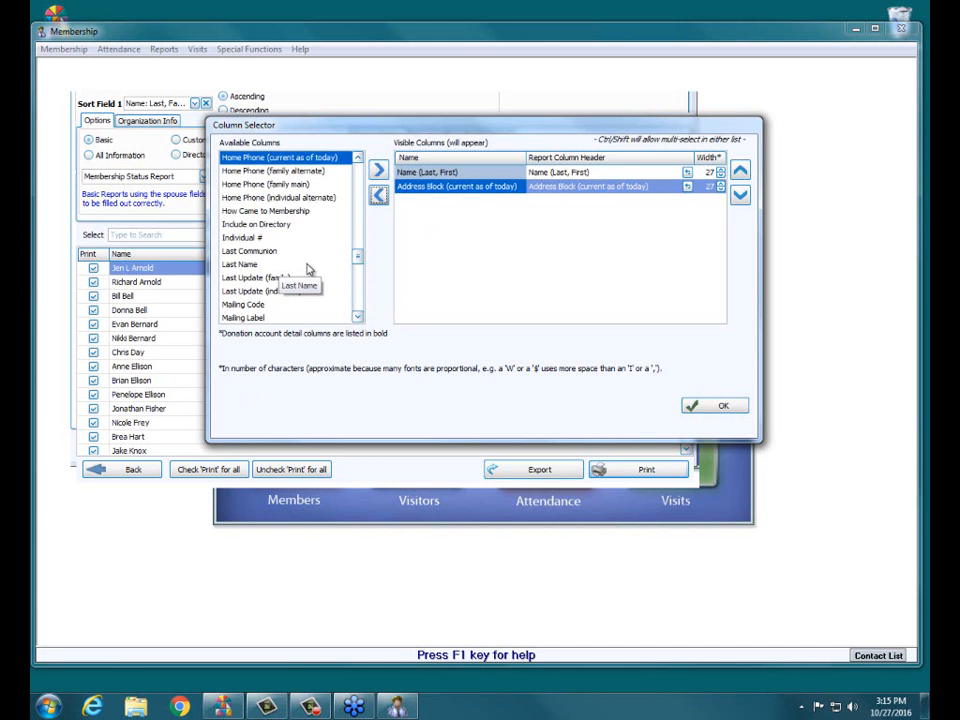
Step: Add the Status field to the visible columns and place it between Name (Last, First) and Address Block
{"action": "left_click", "coordinate": [358, 276]}
{"action": "left_click", "coordinate": [358, 276]}
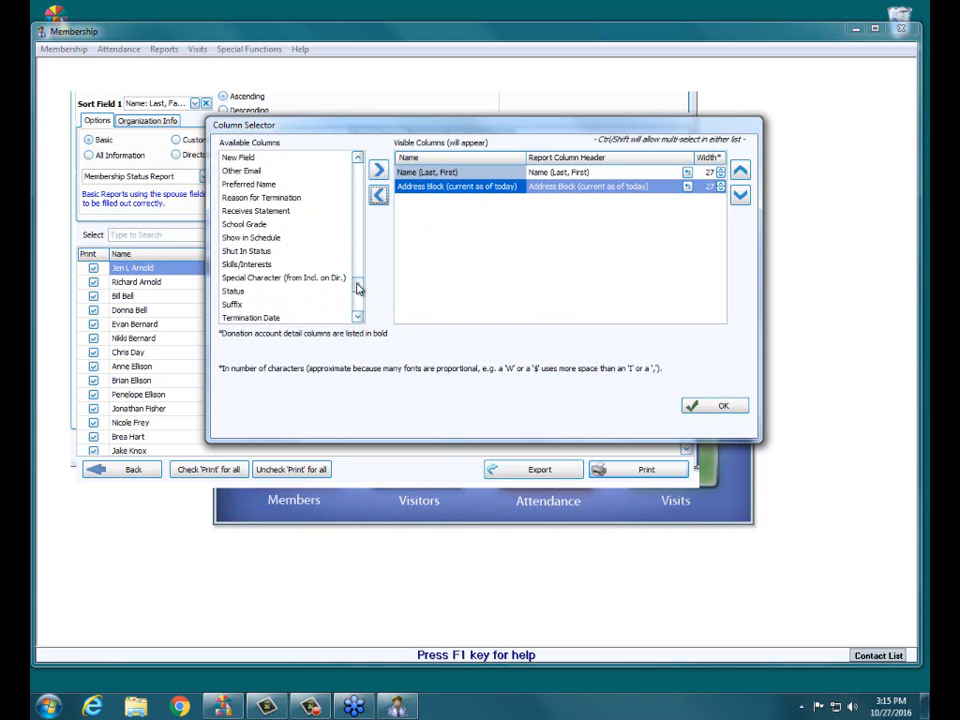
{"action": "left_click", "coordinate": [233, 294]}
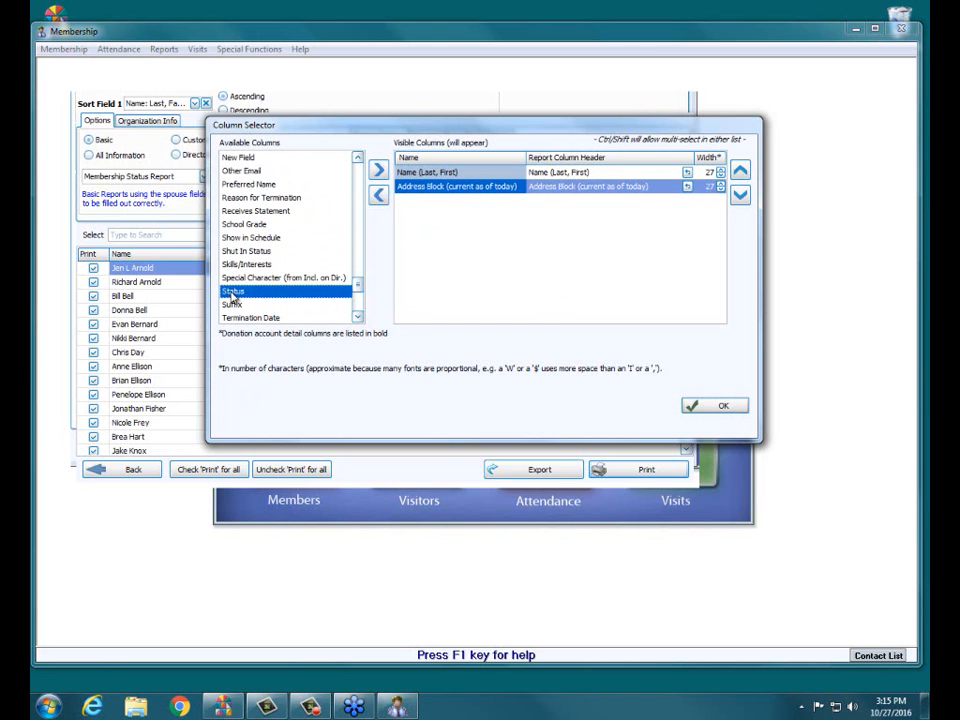
{"action": "left_click", "coordinate": [380, 172]}
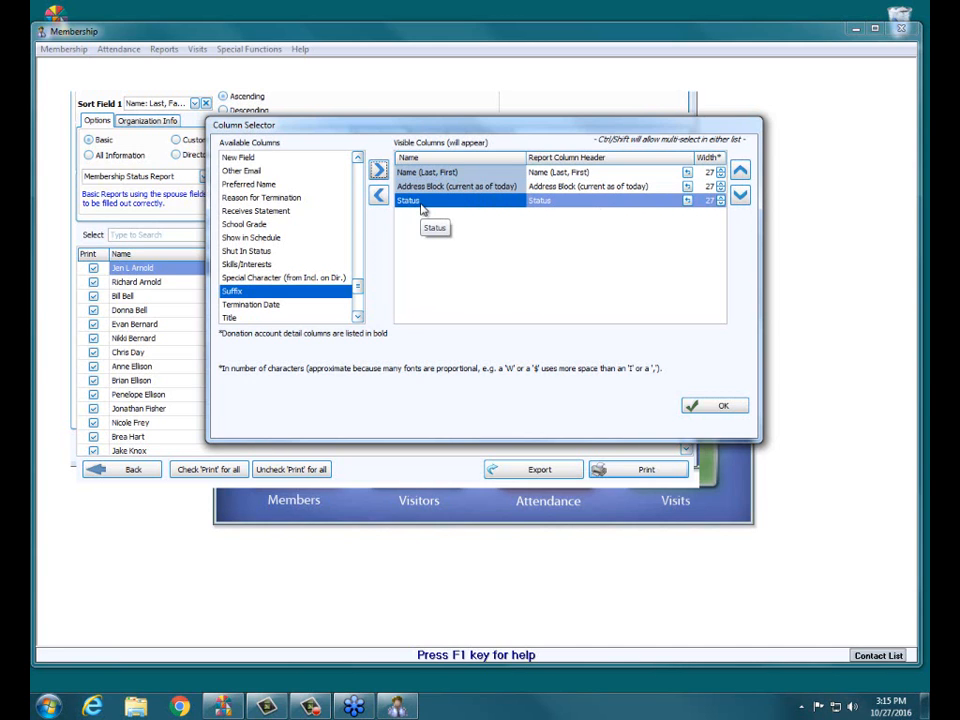
{"action": "left_click", "coordinate": [740, 171]}
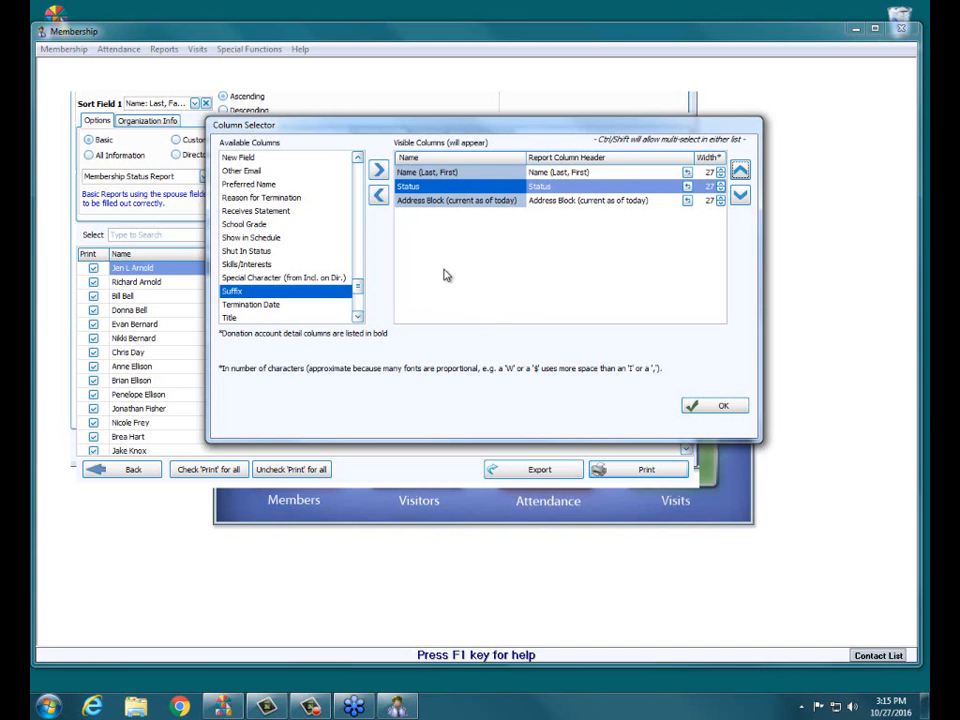
Step: Change the Status column's report header to "Membership Status" and accept the column selection
{"action": "left_click", "coordinate": [590, 172]}
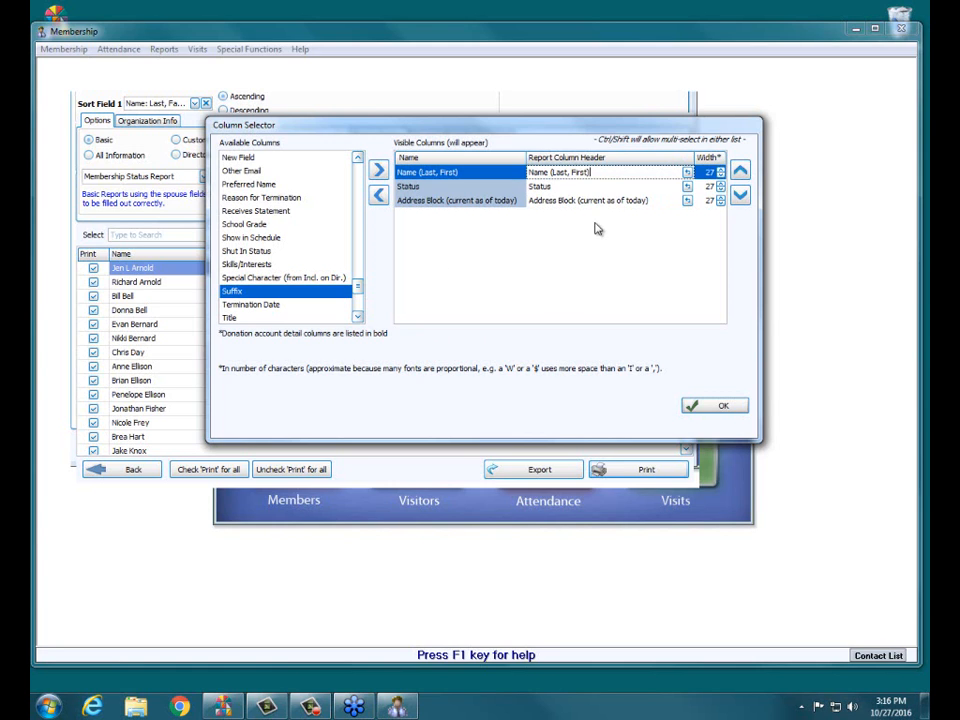
{"action": "left_click", "coordinate": [506, 188]}
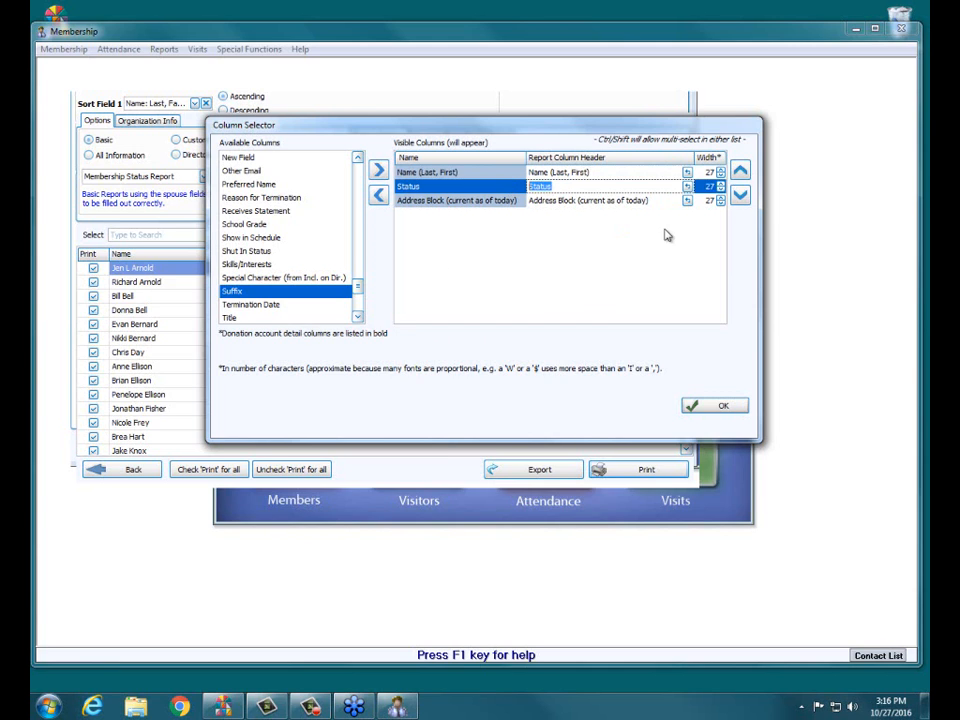
{"action": "type", "text": "Membership Status"}
{"action": "left_click", "coordinate": [720, 410]}
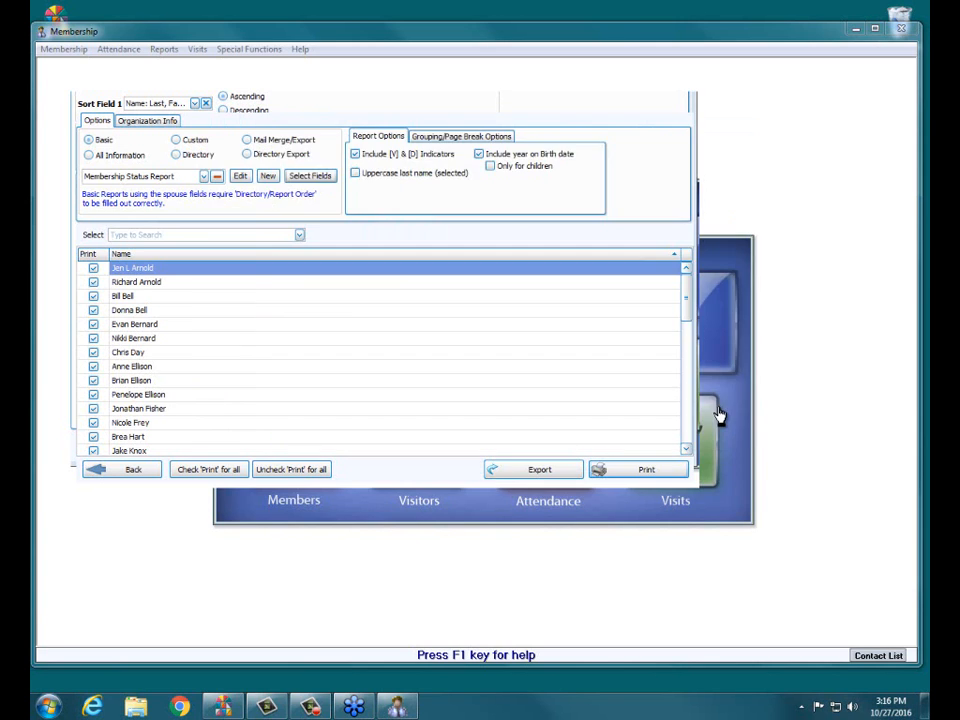
Step: Preview the Membership Status Report, check its first two pages, and close the preview
{"action": "left_click", "coordinate": [643, 469]}
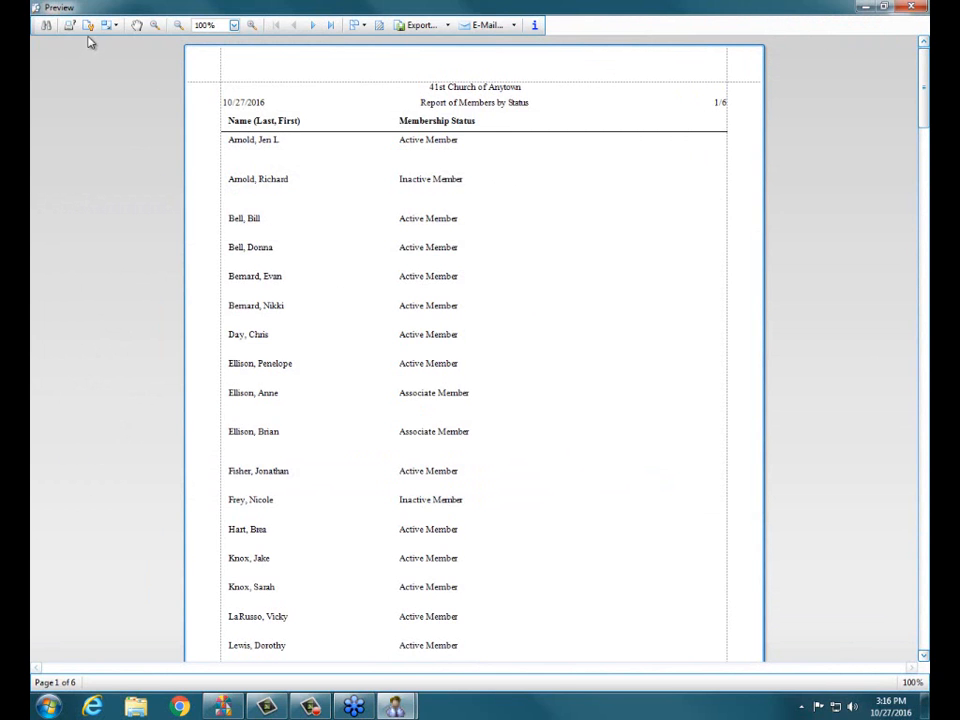
{"action": "left_click", "coordinate": [312, 25]}
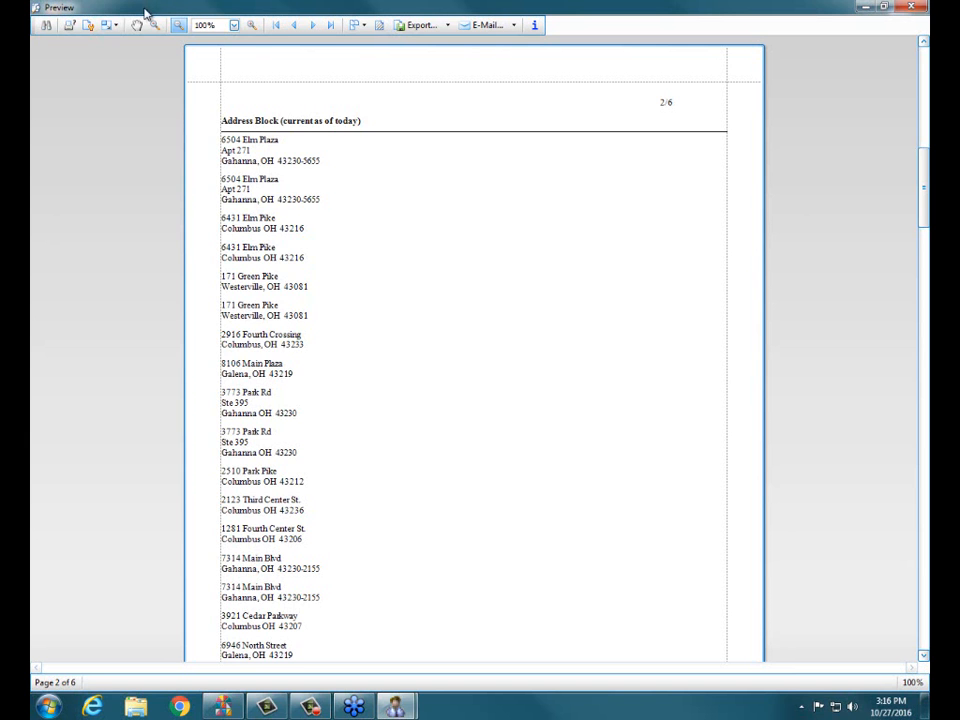
{"action": "left_click", "coordinate": [911, 10]}
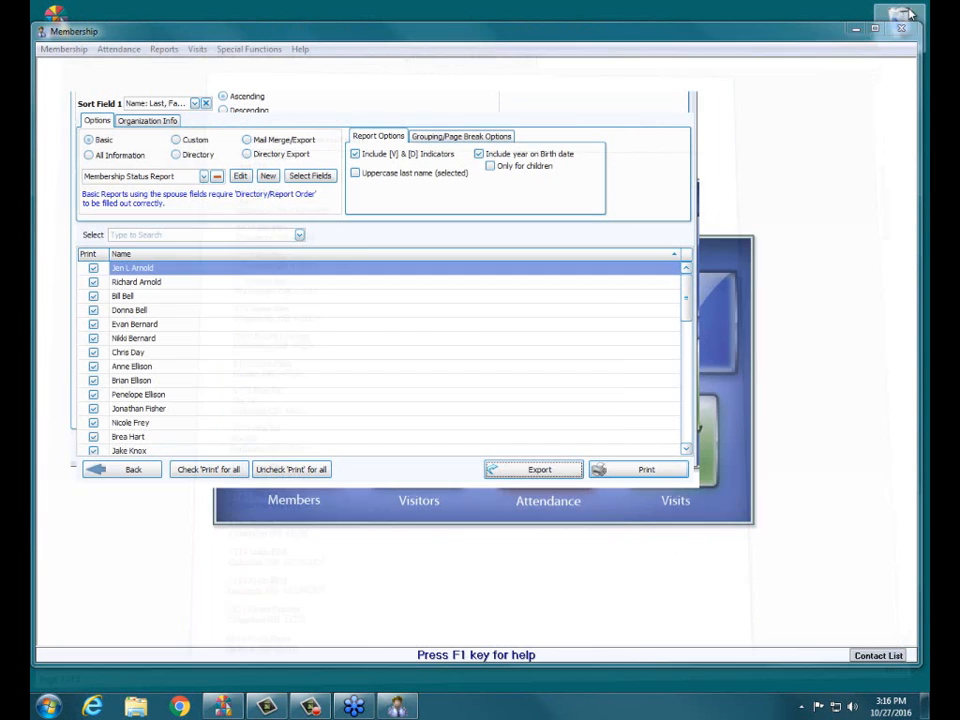
Step: Set the column widths to 20 for Name, 10 for Status and 20 for Address Block, and check the result in a report preview
{"action": "left_click", "coordinate": [307, 178]}
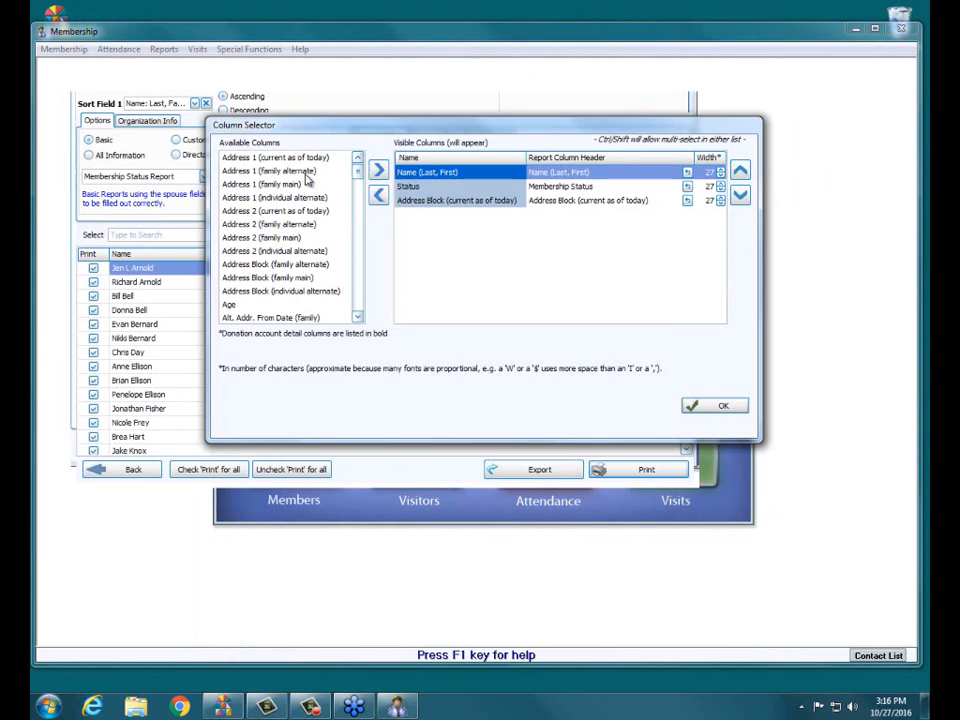
{"action": "left_click", "coordinate": [721, 176]}
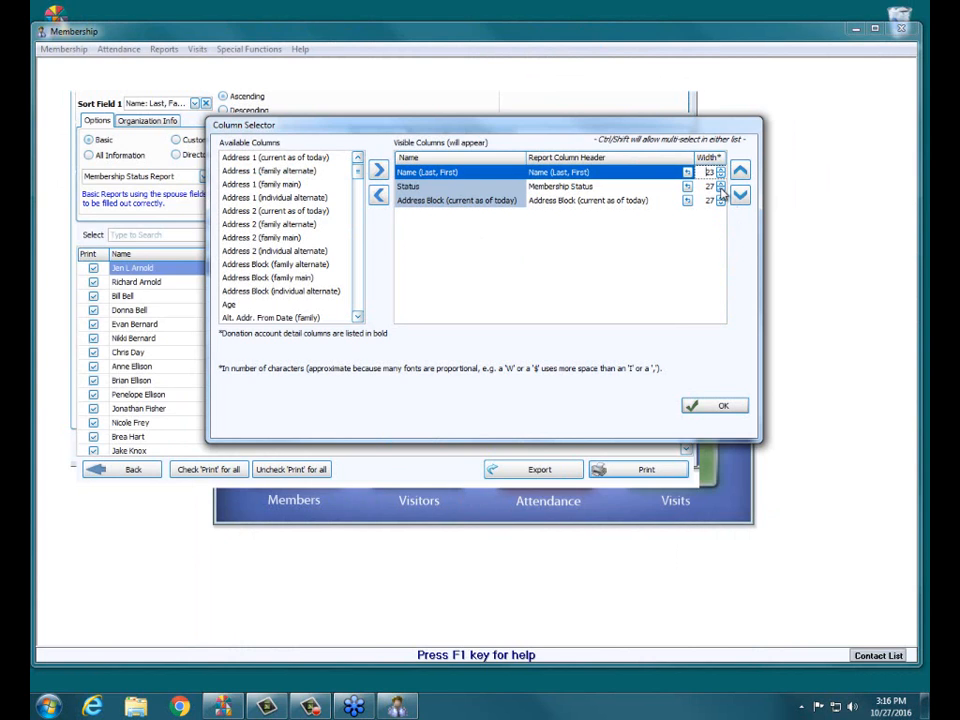
{"action": "left_click", "coordinate": [721, 190]}
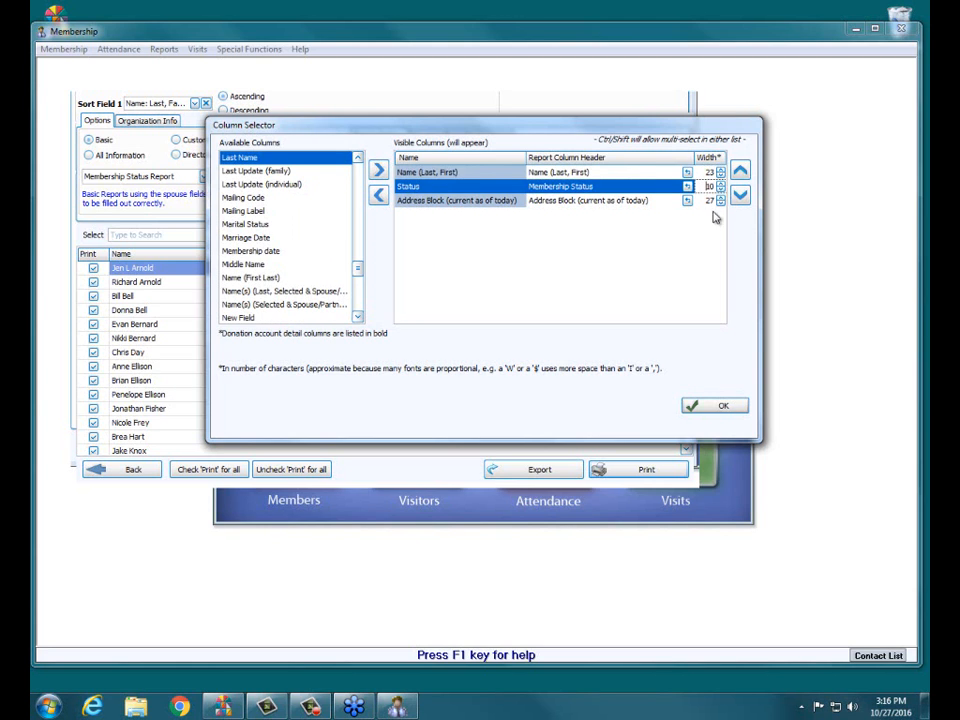
{"action": "left_click", "coordinate": [721, 204]}
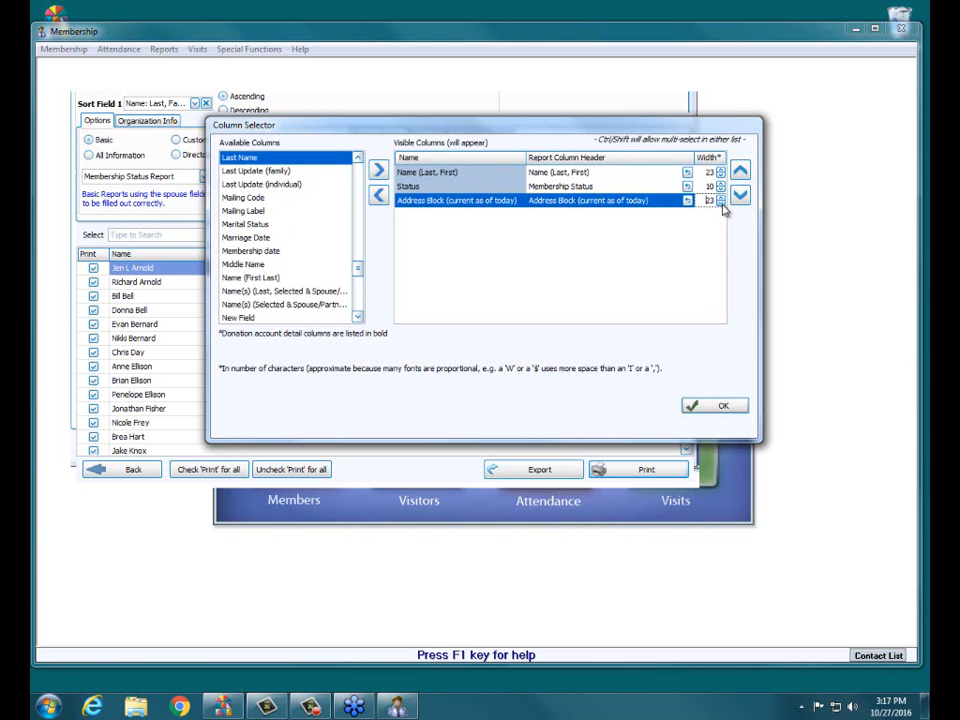
{"action": "left_click", "coordinate": [721, 177]}
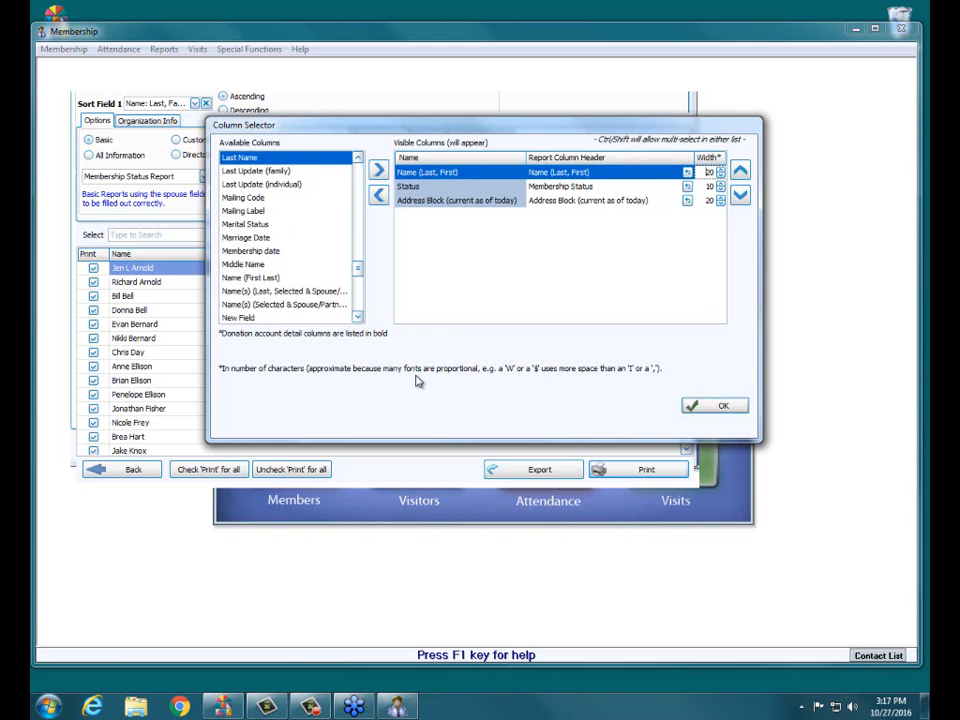
{"action": "left_click", "coordinate": [726, 407]}
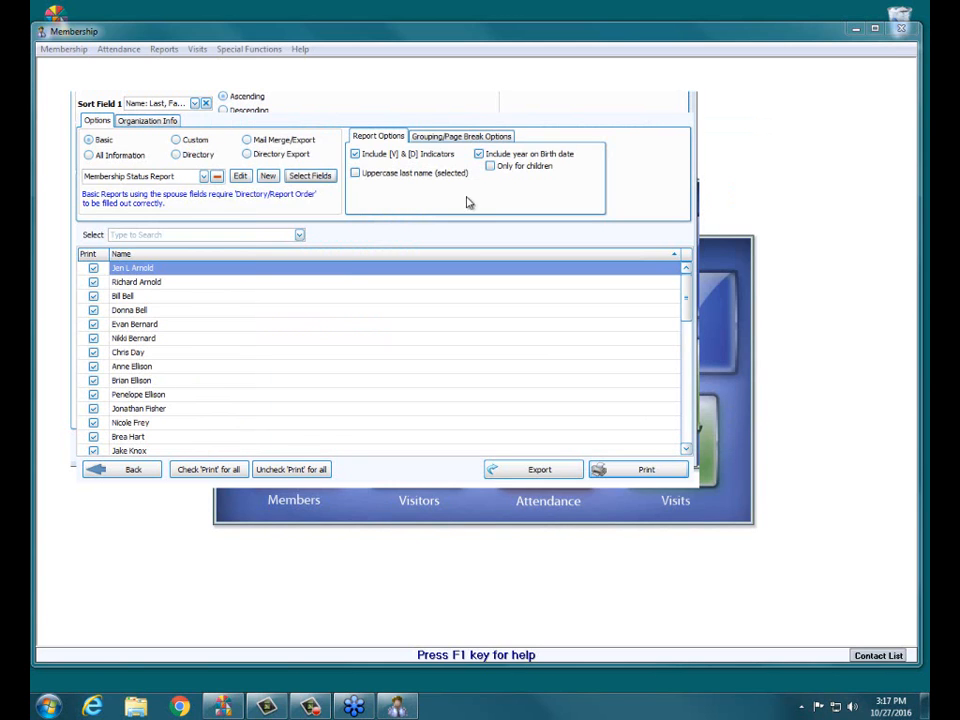
{"action": "left_click", "coordinate": [625, 472]}
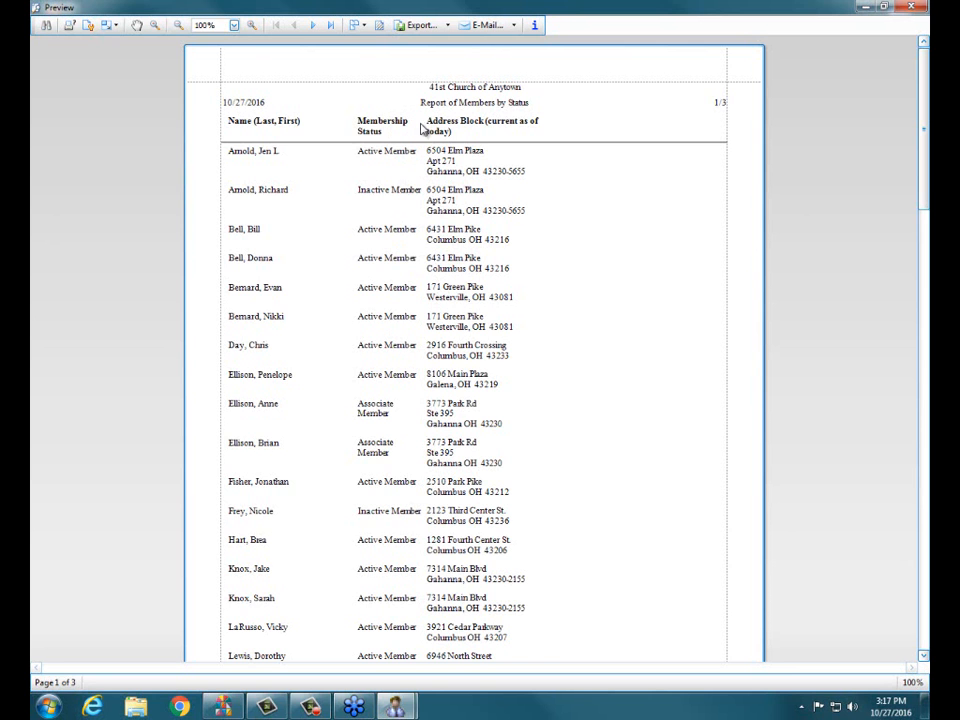
{"action": "left_click", "coordinate": [909, 7]}
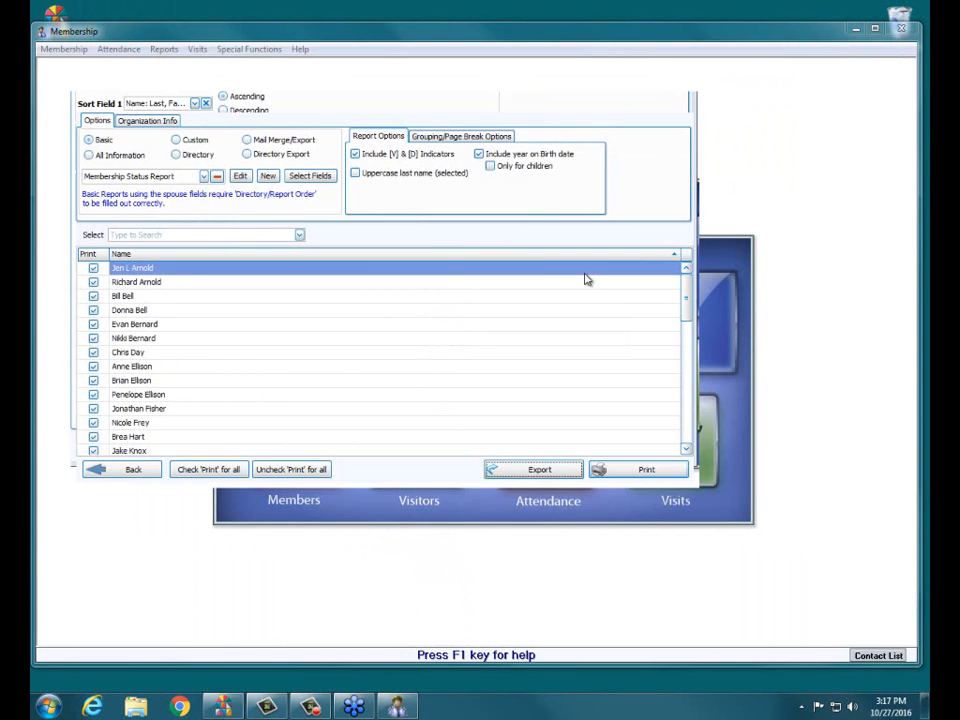
Step: Set the Status column's width to 14 in the report's field selection and accept it
{"action": "left_click", "coordinate": [326, 179]}
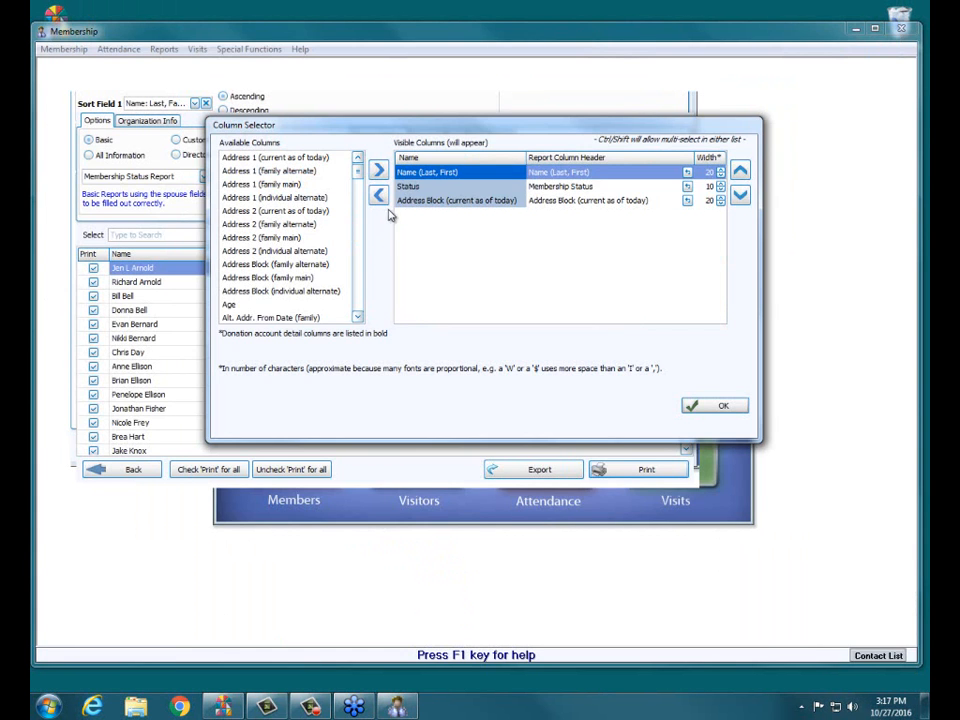
{"action": "left_click", "coordinate": [593, 189]}
{"action": "left_click", "coordinate": [721, 183]}
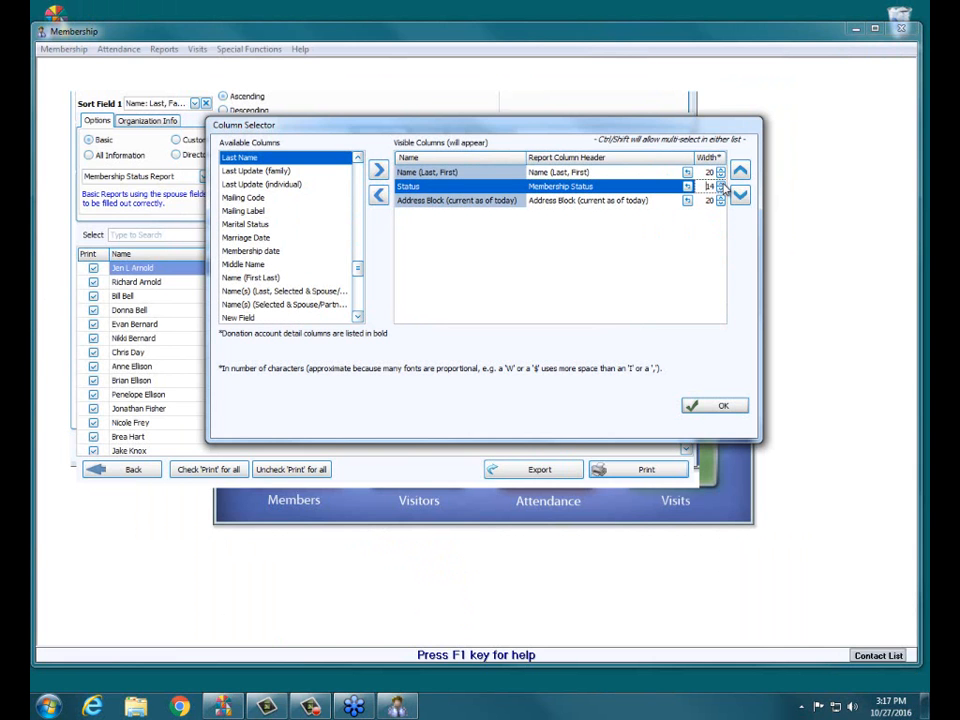
{"action": "left_click", "coordinate": [718, 405]}
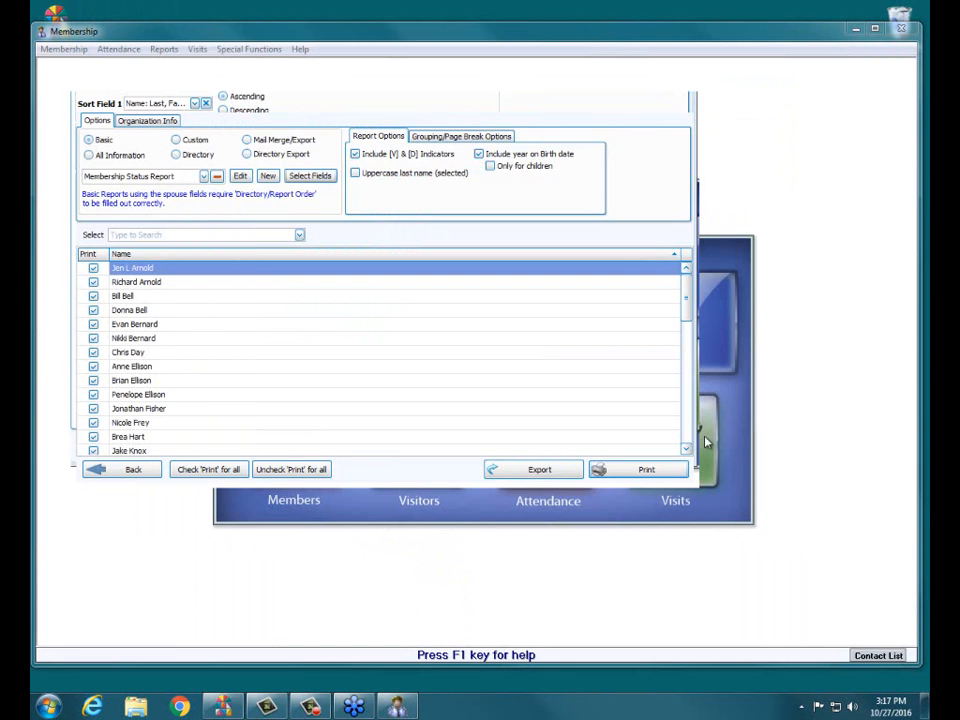
Step: Check the Membership Status Report's column fit in a print preview and review the list of available Basic layouts
{"action": "left_click", "coordinate": [643, 471]}
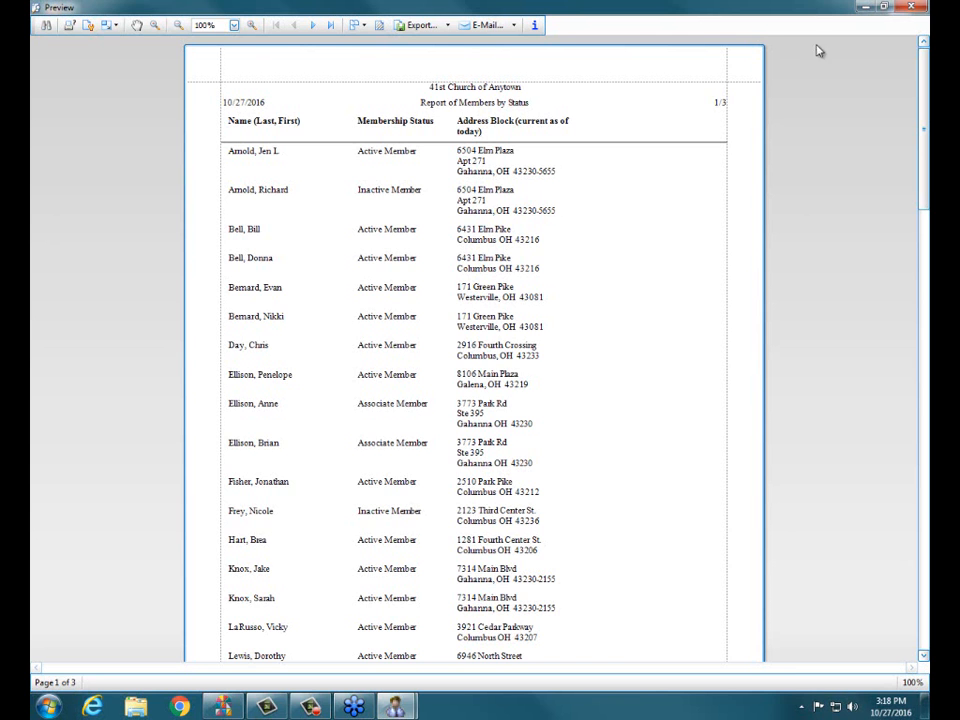
{"action": "left_click", "coordinate": [904, 7]}
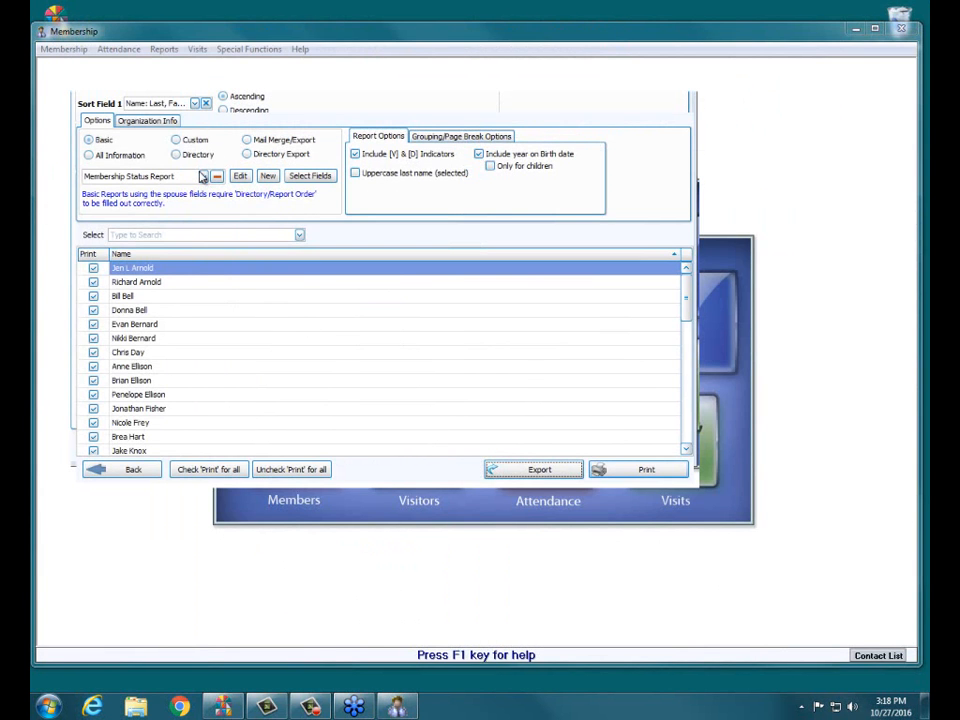
{"action": "left_click", "coordinate": [205, 177]}
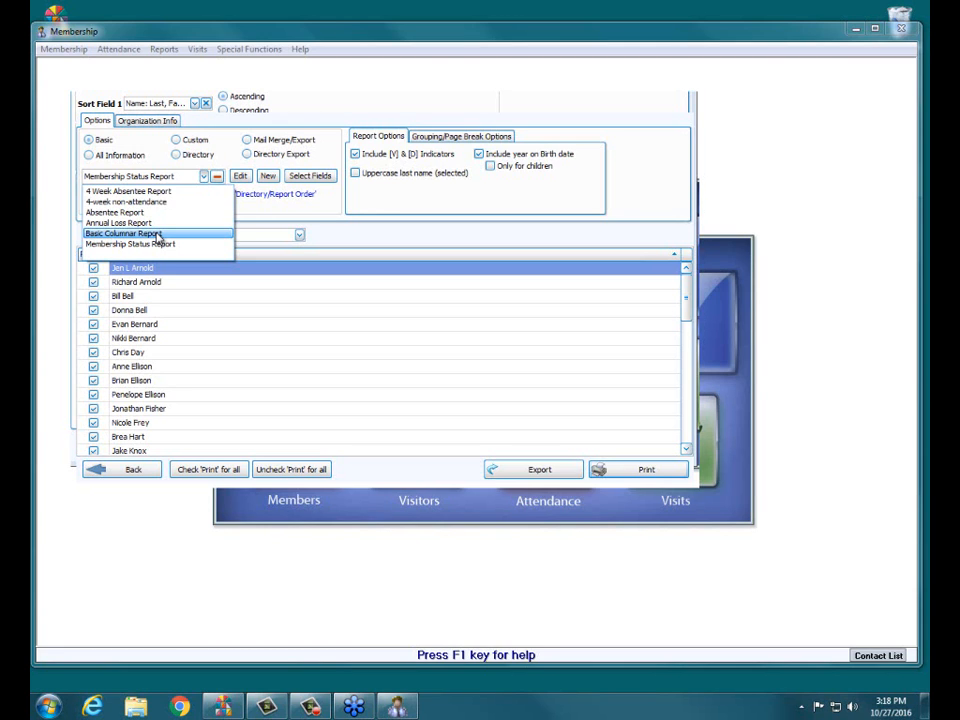
{"action": "left_click", "coordinate": [371, 128]}
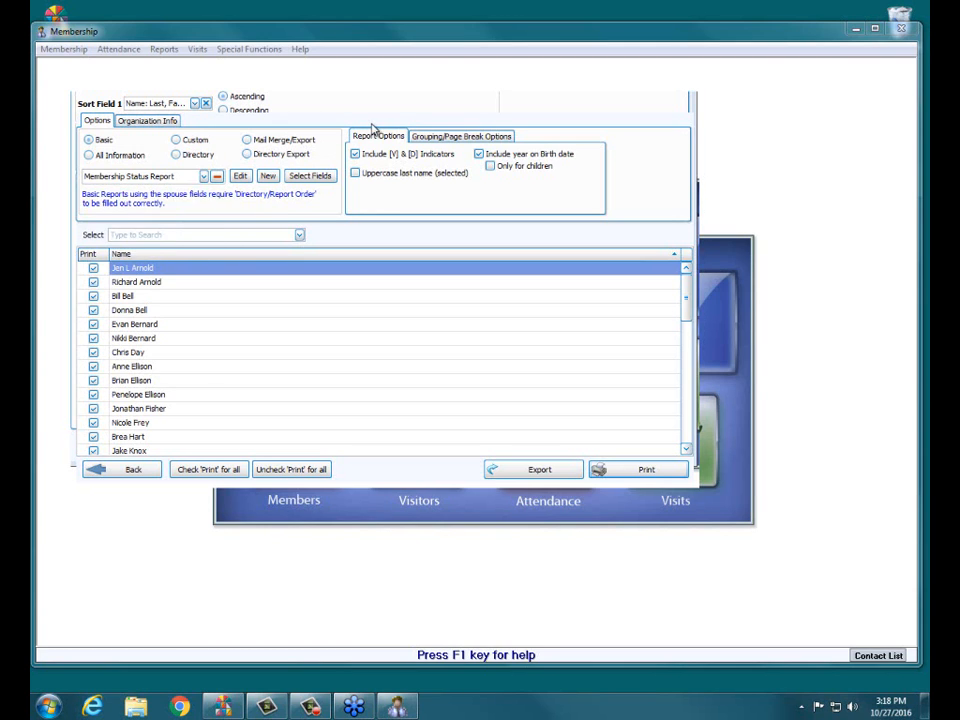
Step: Switch to the All Information report type with the Basic All Information layout, and check its first page in a print preview
{"action": "left_click", "coordinate": [128, 155]}
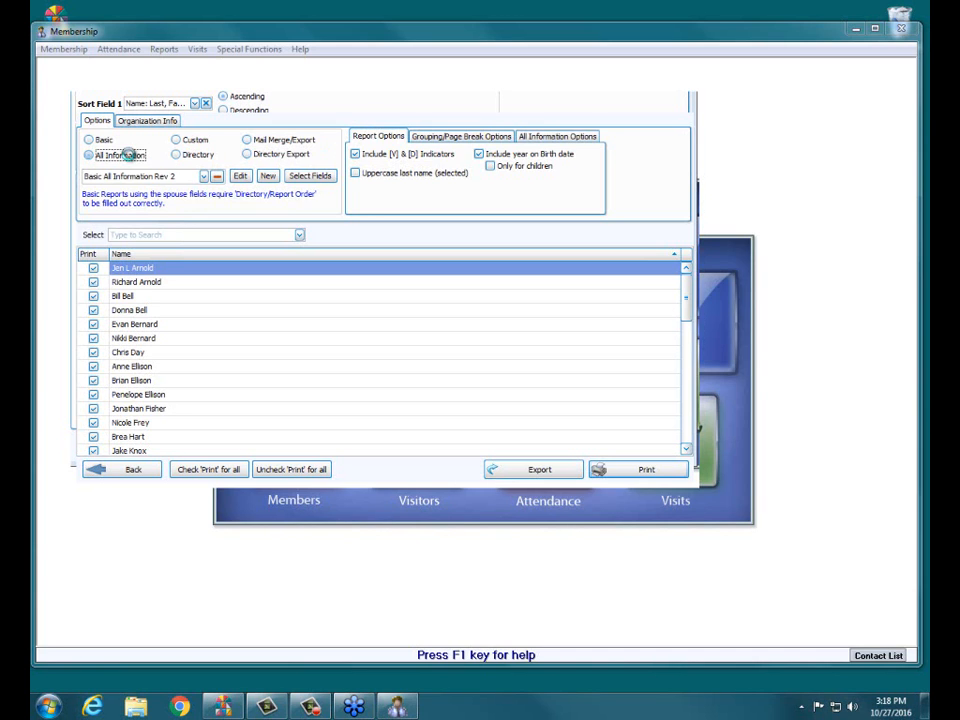
{"action": "left_click", "coordinate": [204, 176]}
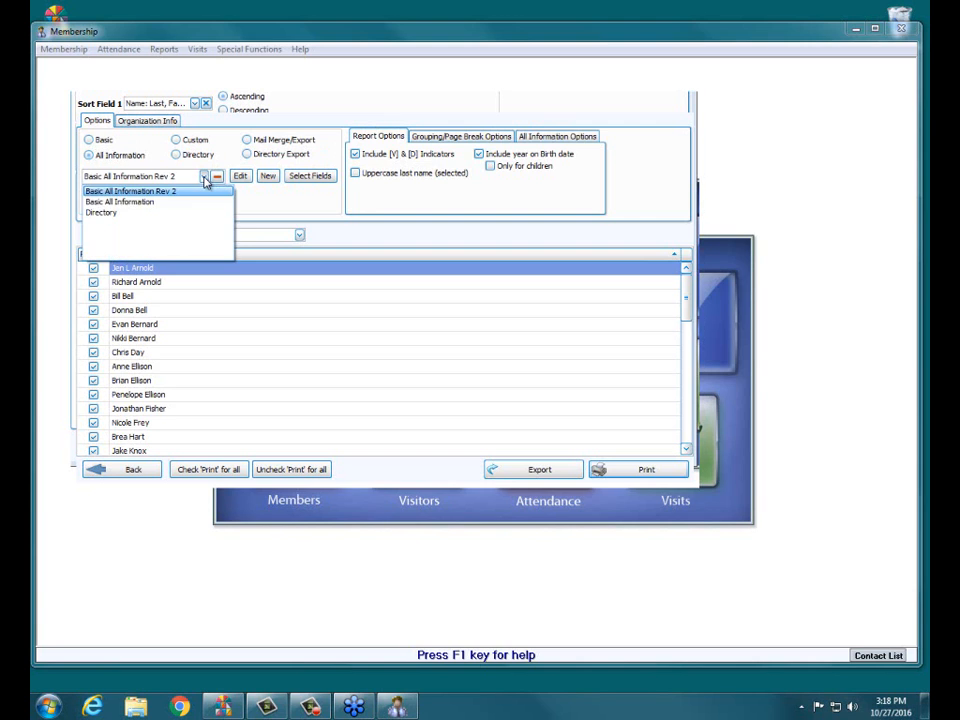
{"action": "left_click", "coordinate": [168, 203]}
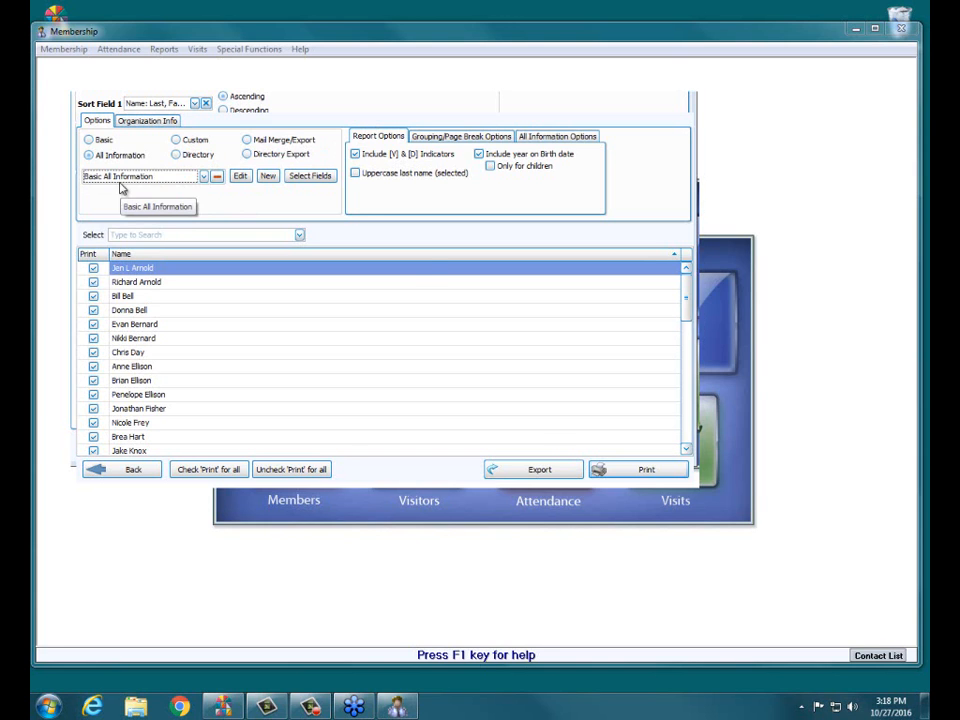
{"action": "left_click", "coordinate": [626, 471]}
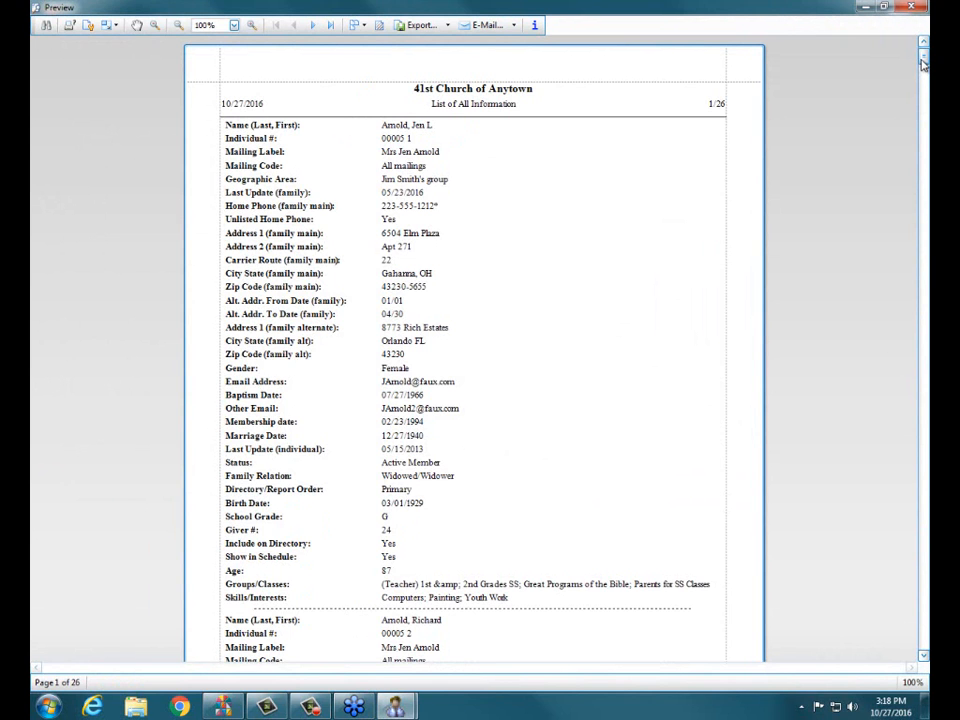
{"action": "left_click_drag", "start_coordinate": [923, 52], "coordinate": [924, 75]}
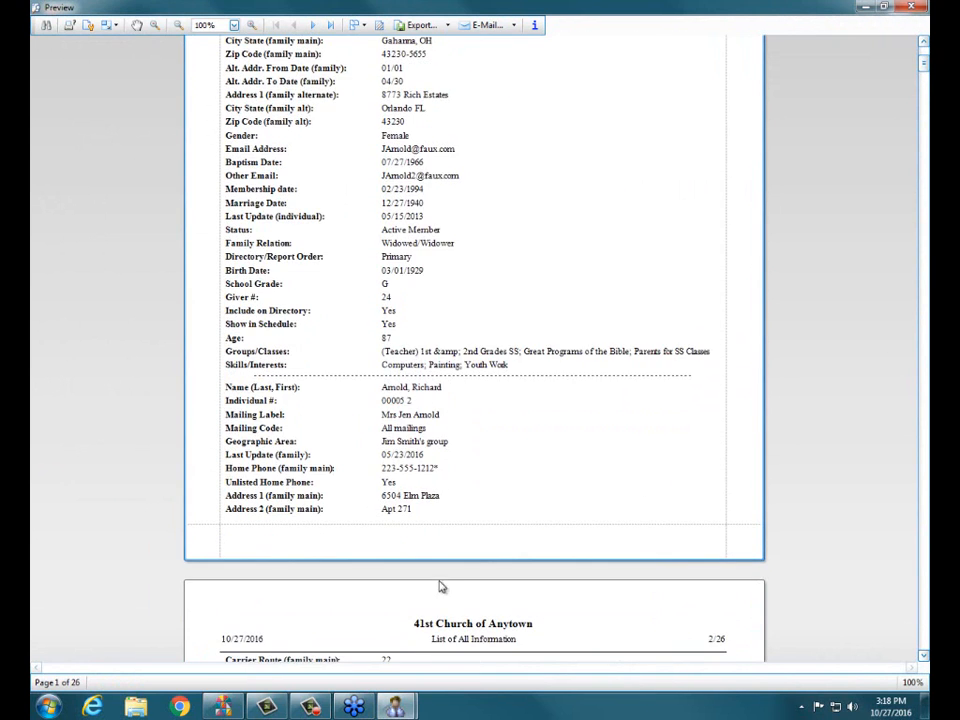
{"action": "left_click_drag", "start_coordinate": [924, 68], "coordinate": [926, 60]}
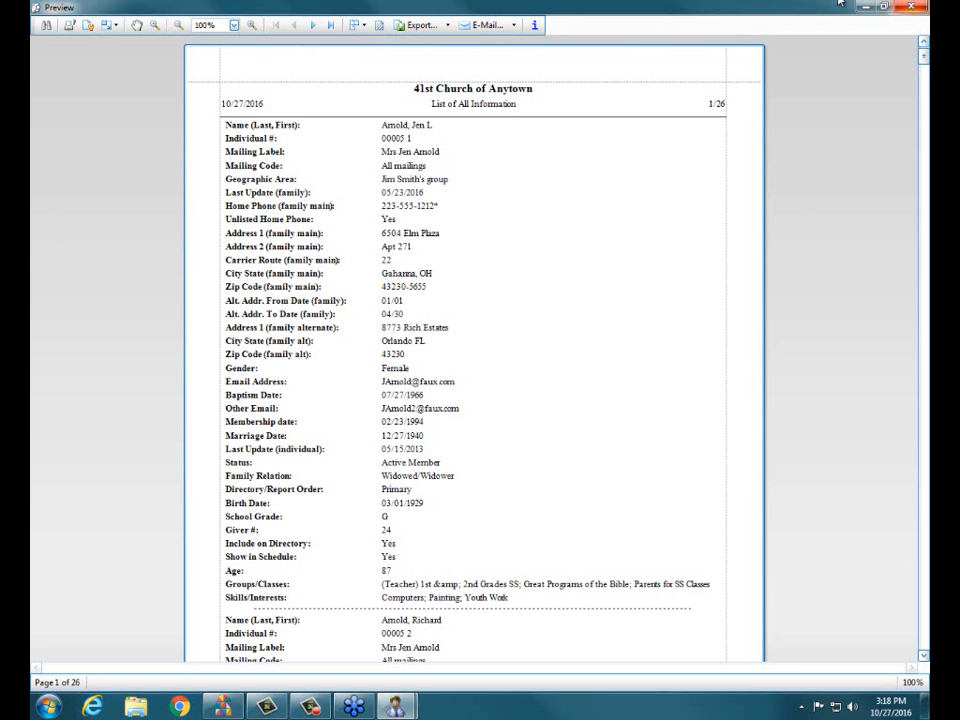
{"action": "left_click", "coordinate": [920, 8]}
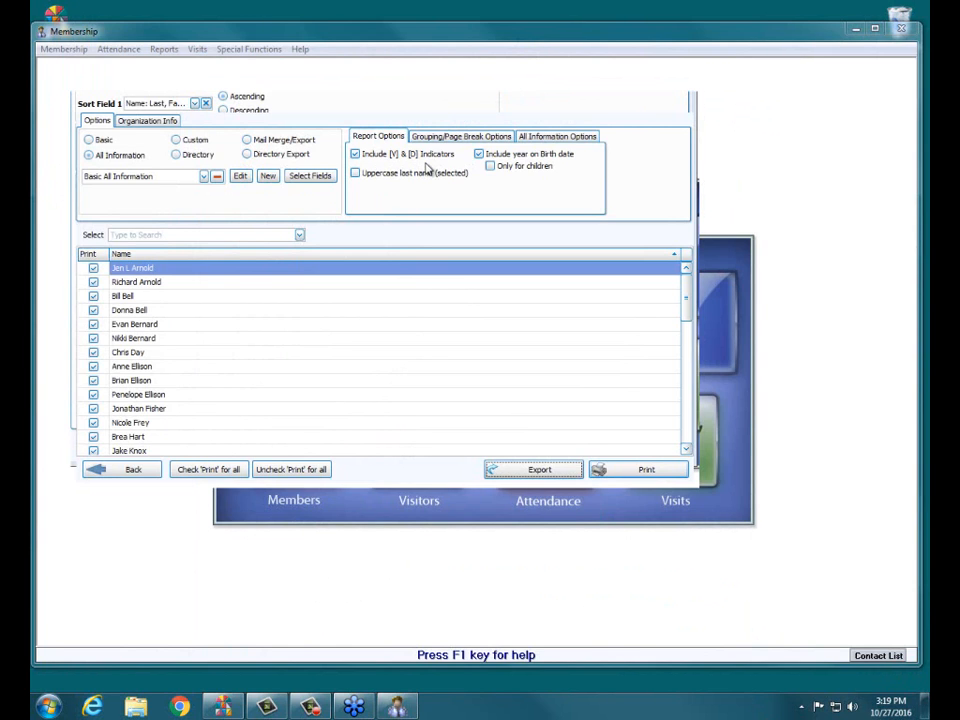
Step: Enable Print Empty Fields for the All Information report, check the result in a preview, and return to the general report options
{"action": "left_click", "coordinate": [569, 141]}
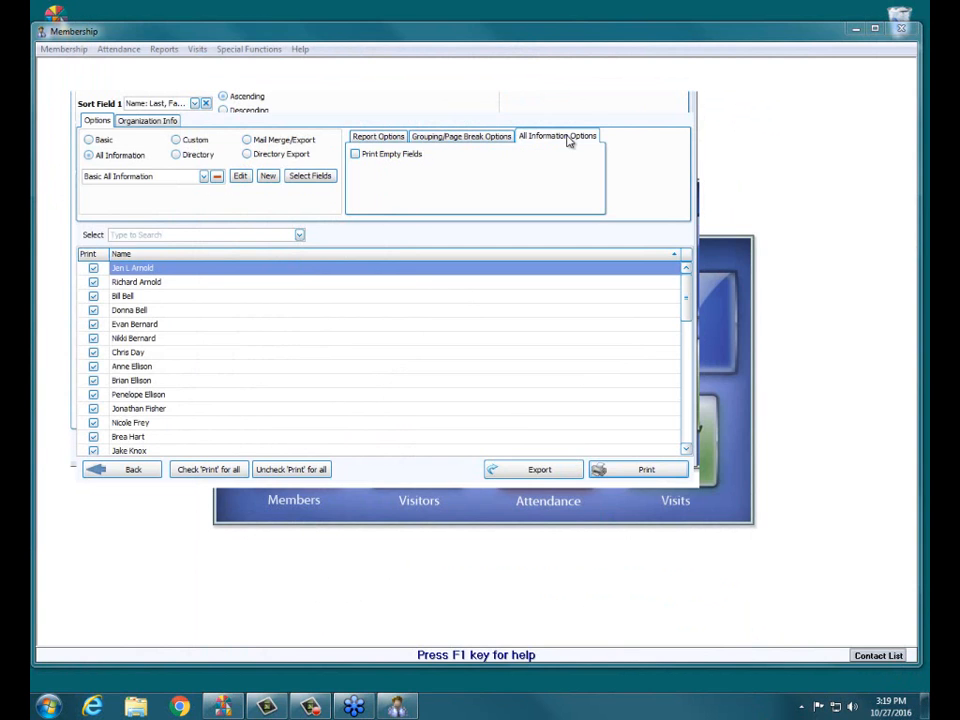
{"action": "left_click", "coordinate": [362, 155]}
{"action": "left_click", "coordinate": [608, 468]}
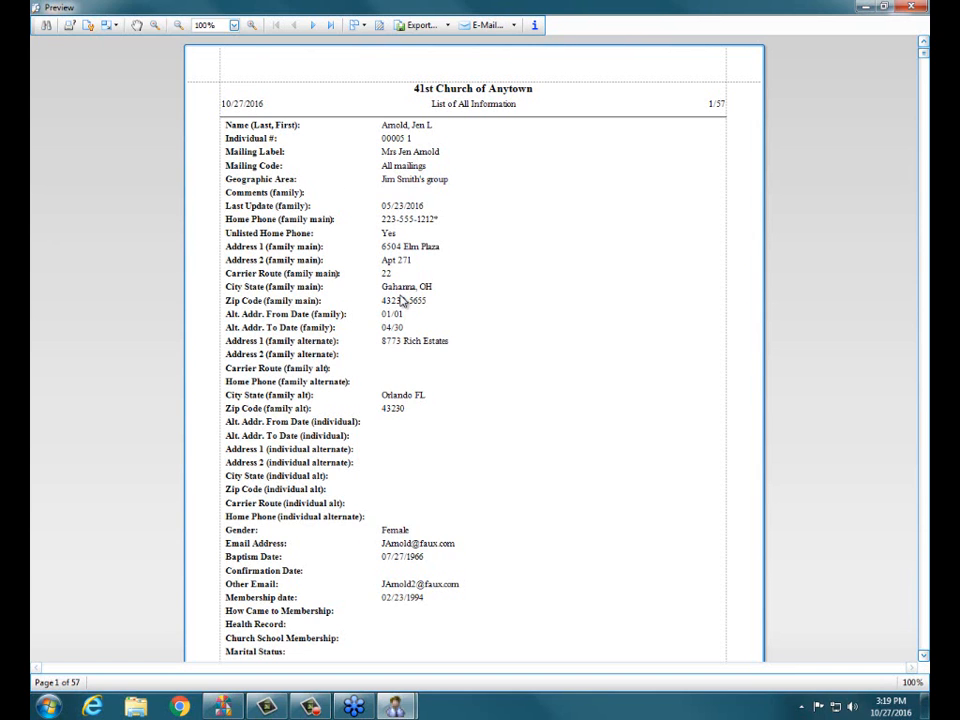
{"action": "left_click", "coordinate": [905, 8]}
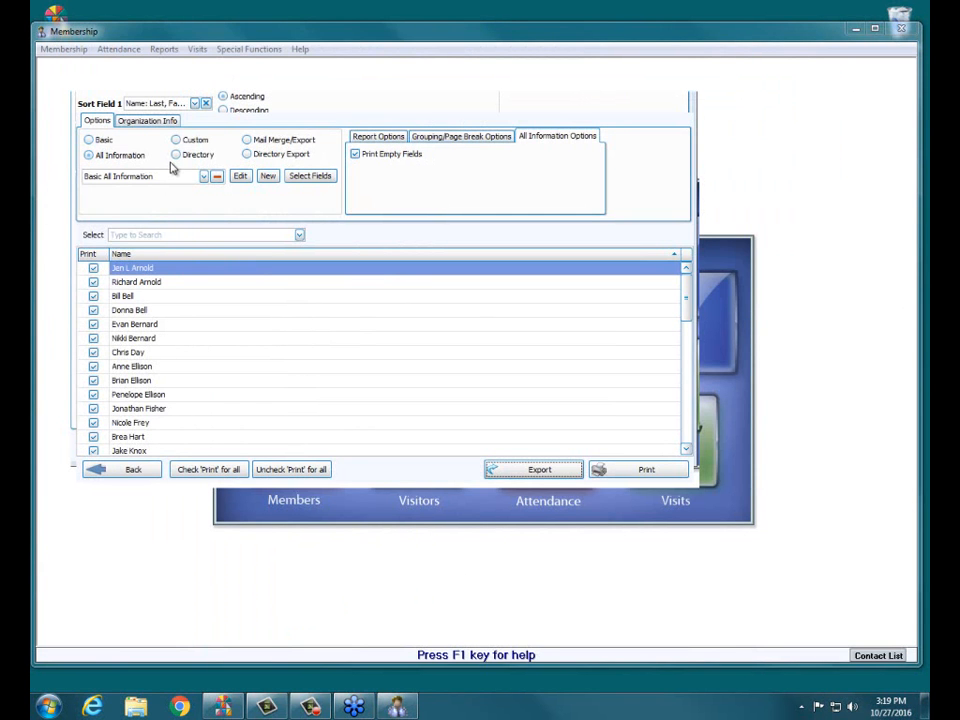
{"action": "left_click", "coordinate": [386, 137]}
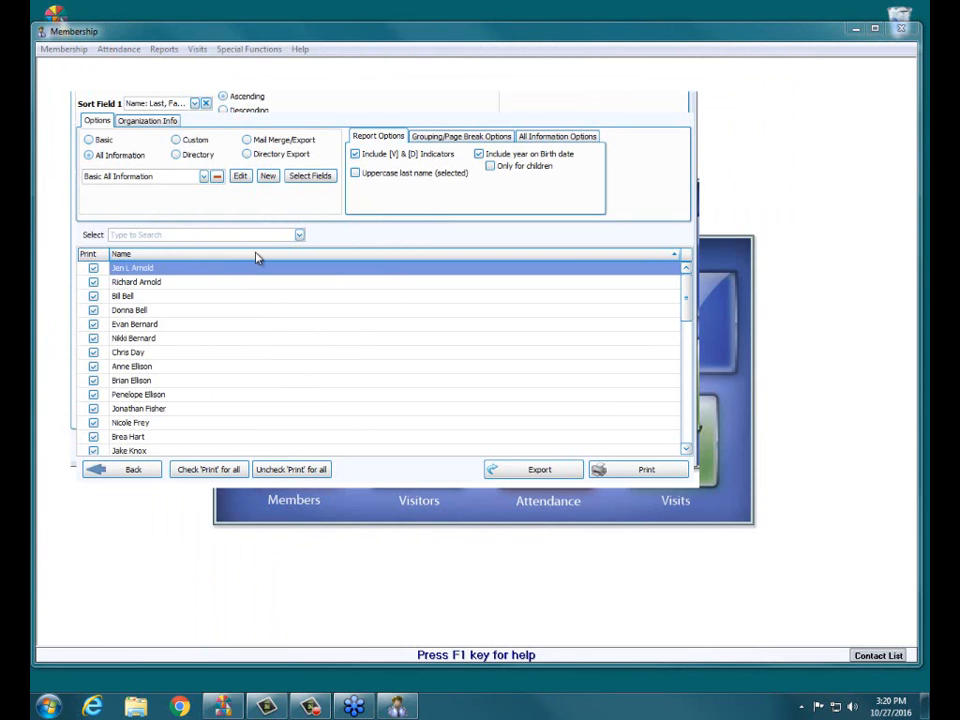
Step: Switch to the Directory report type with the Classic Multi-Column Directory layout, and check the directory in a print preview
{"action": "left_click", "coordinate": [187, 153]}
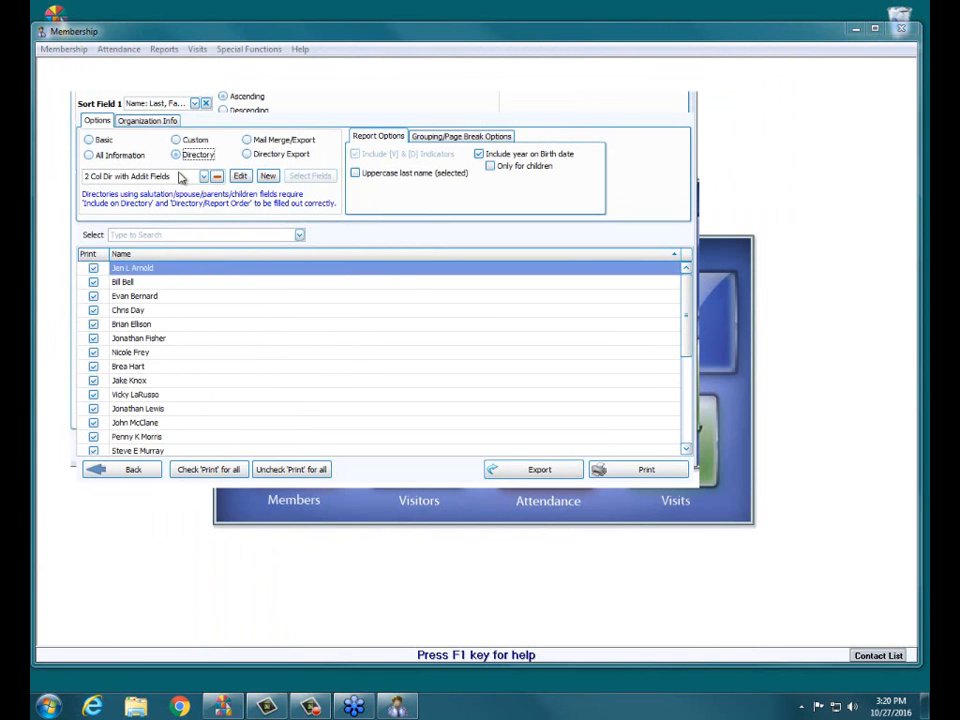
{"action": "left_click", "coordinate": [204, 176]}
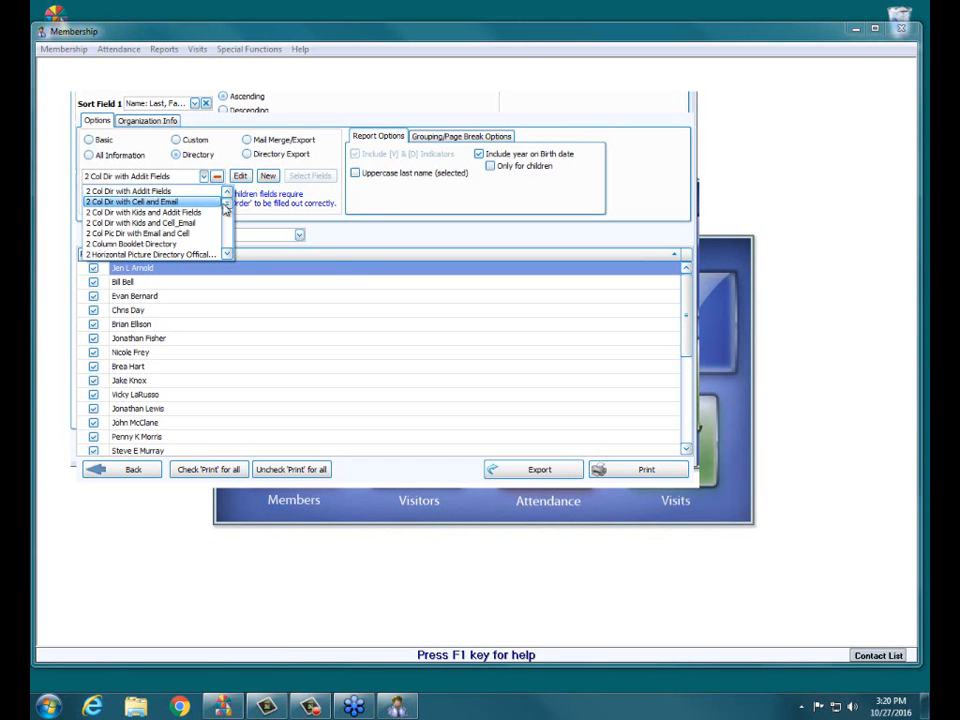
{"action": "mouse_move", "coordinate": [226, 204]}
{"action": "left_mouse_down"}
{"action": "mouse_move", "coordinate": [223, 231]}
{"action": "mouse_move", "coordinate": [216, 212]}
{"action": "mouse_move", "coordinate": [216, 223]}
{"action": "left_mouse_up"}
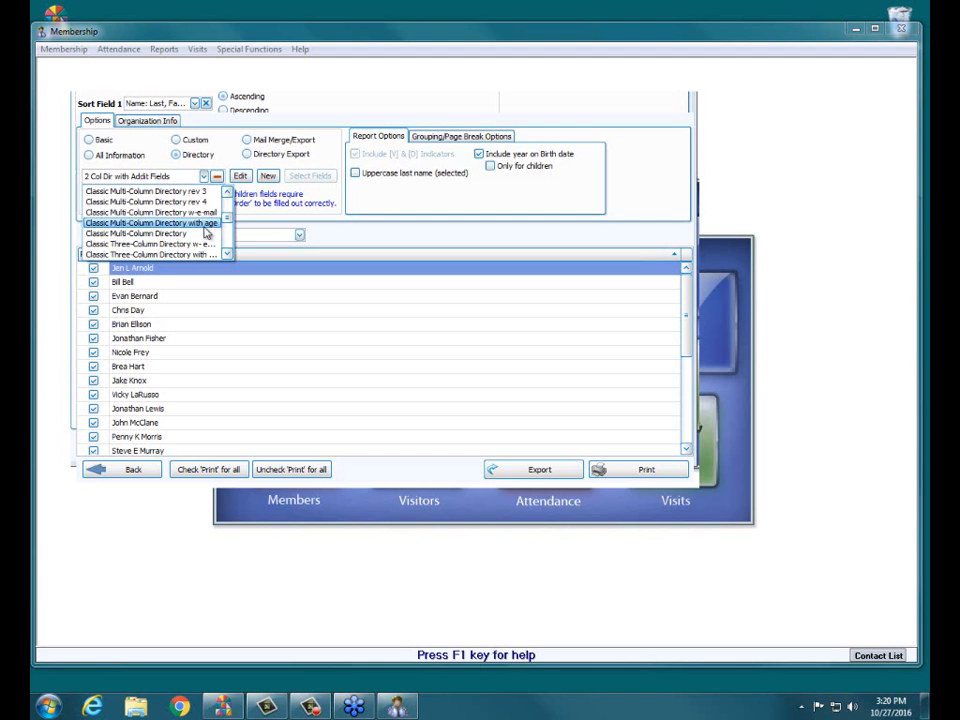
{"action": "left_click", "coordinate": [168, 236]}
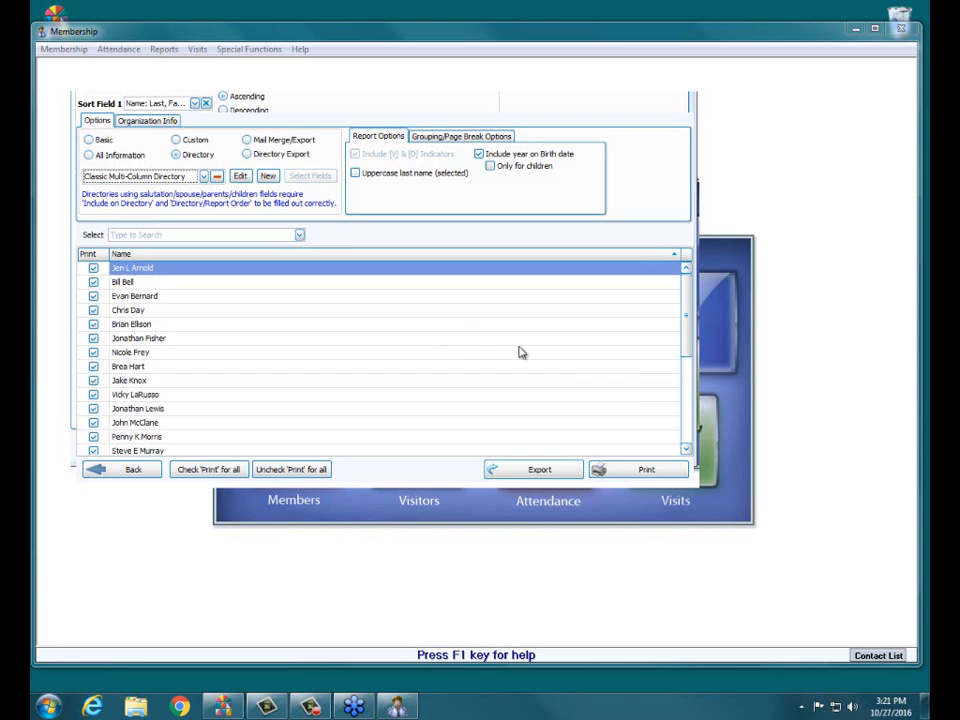
{"action": "left_click", "coordinate": [619, 477]}
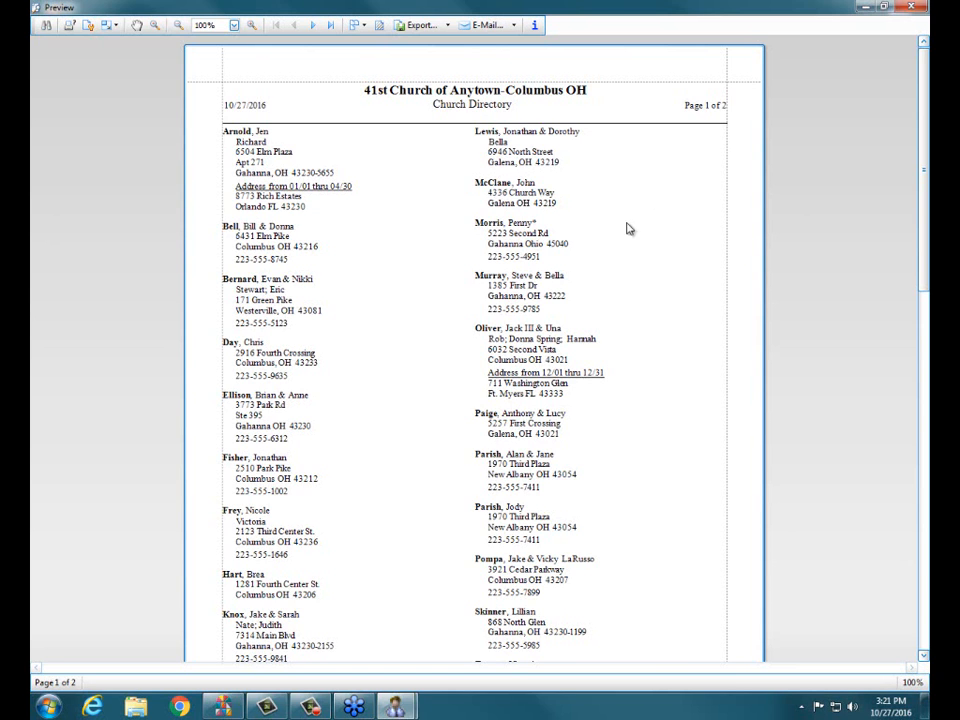
{"action": "left_click", "coordinate": [911, 7]}
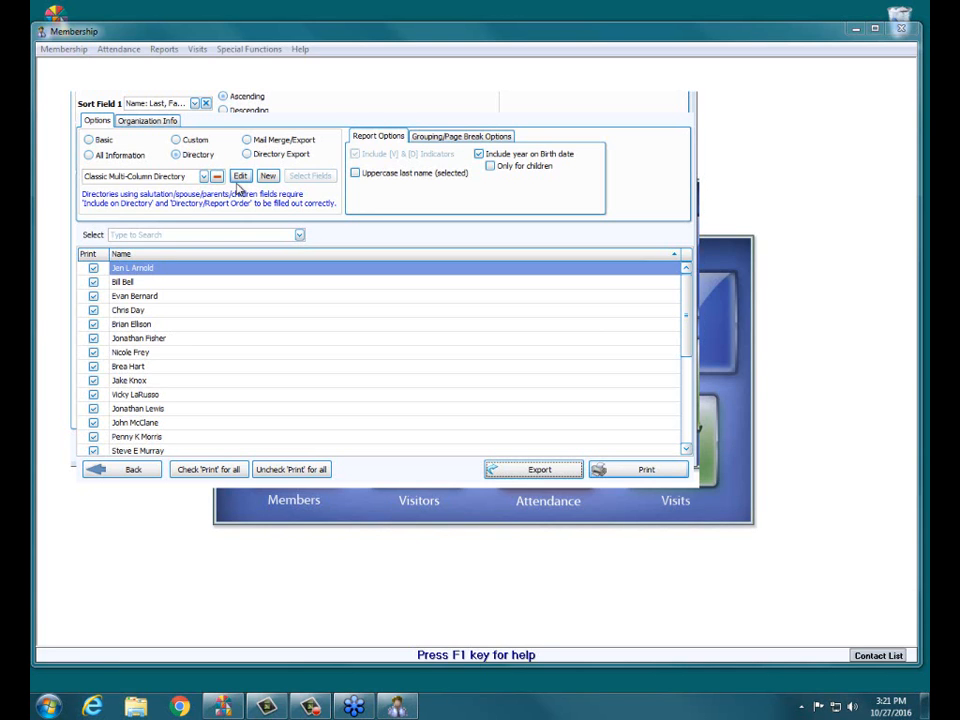
Step: Try adding a membership field beside the alternate phone in the Classic Multi-Column Directory layout, browse the personal information fields, and discard the layout changes
{"action": "left_click", "coordinate": [245, 177]}
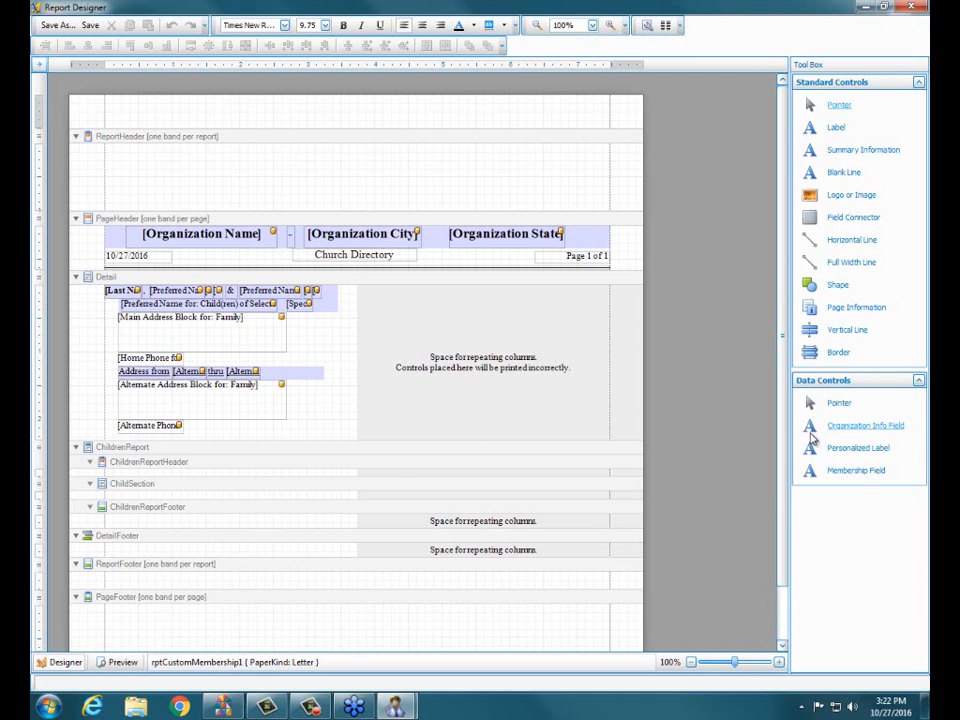
{"action": "left_click", "coordinate": [855, 471]}
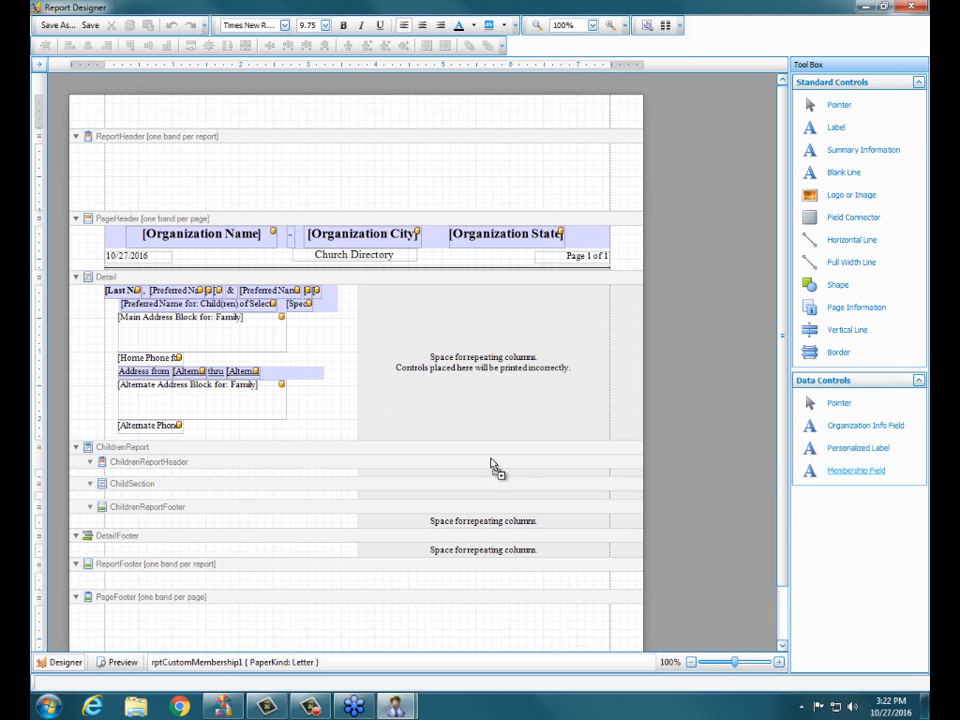
{"action": "left_click", "coordinate": [258, 435]}
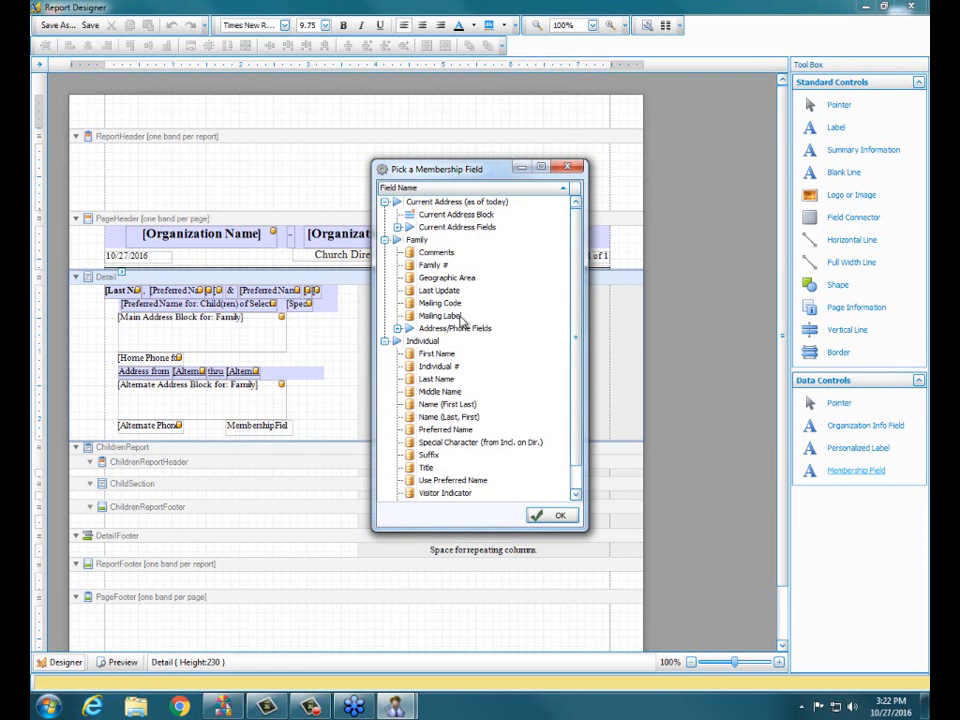
{"action": "left_click_drag", "start_coordinate": [581, 302], "coordinate": [578, 337]}
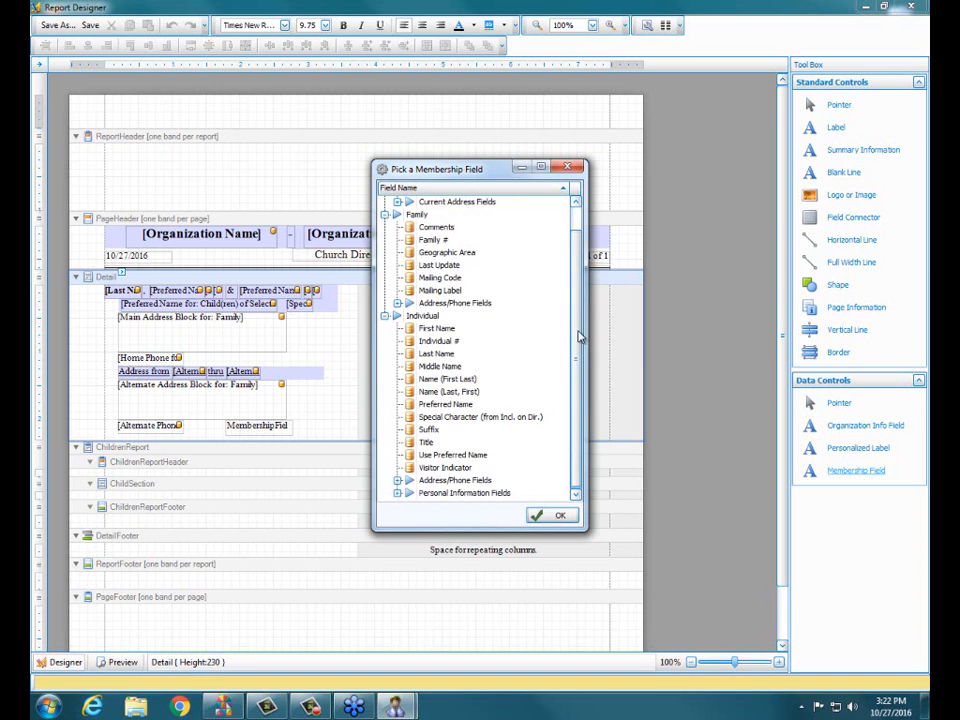
{"action": "left_click", "coordinate": [399, 494]}
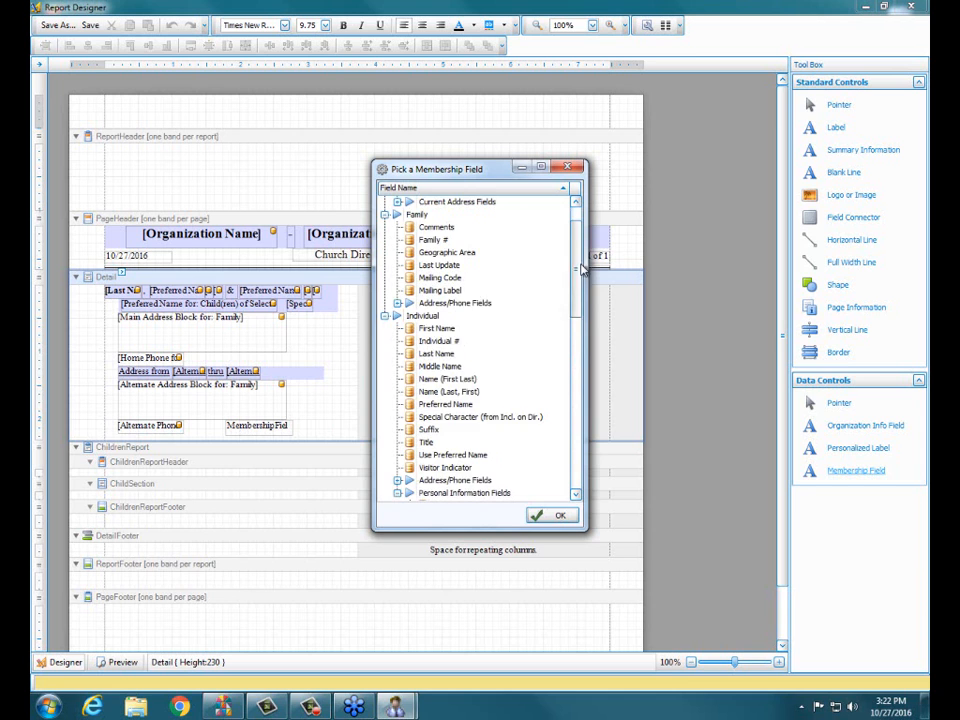
{"action": "left_click_drag", "start_coordinate": [582, 268], "coordinate": [566, 375]}
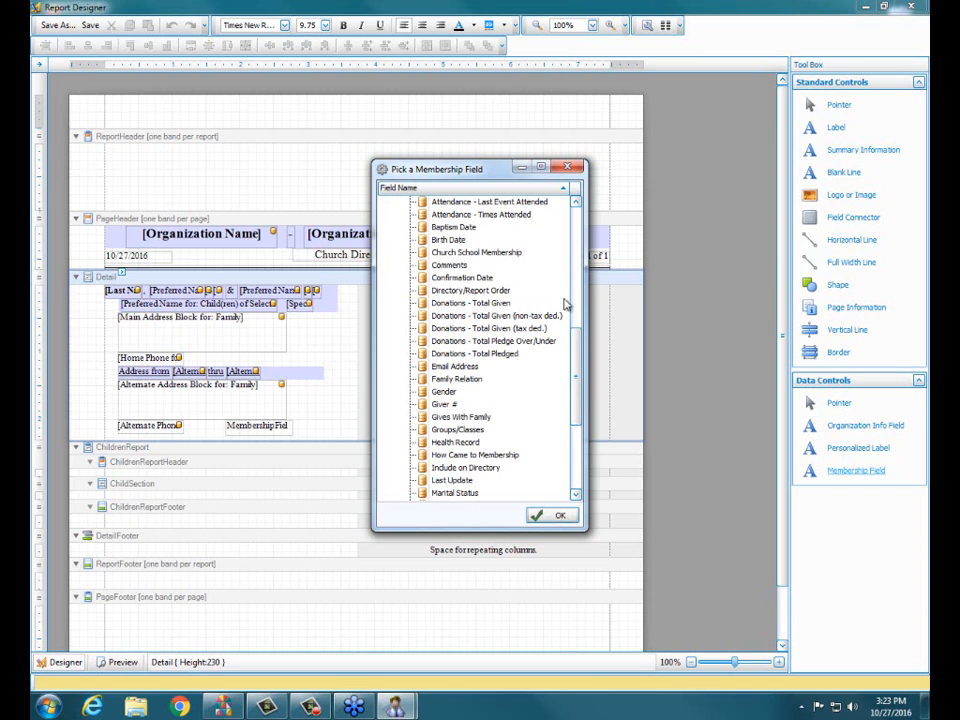
{"action": "left_click", "coordinate": [567, 167]}
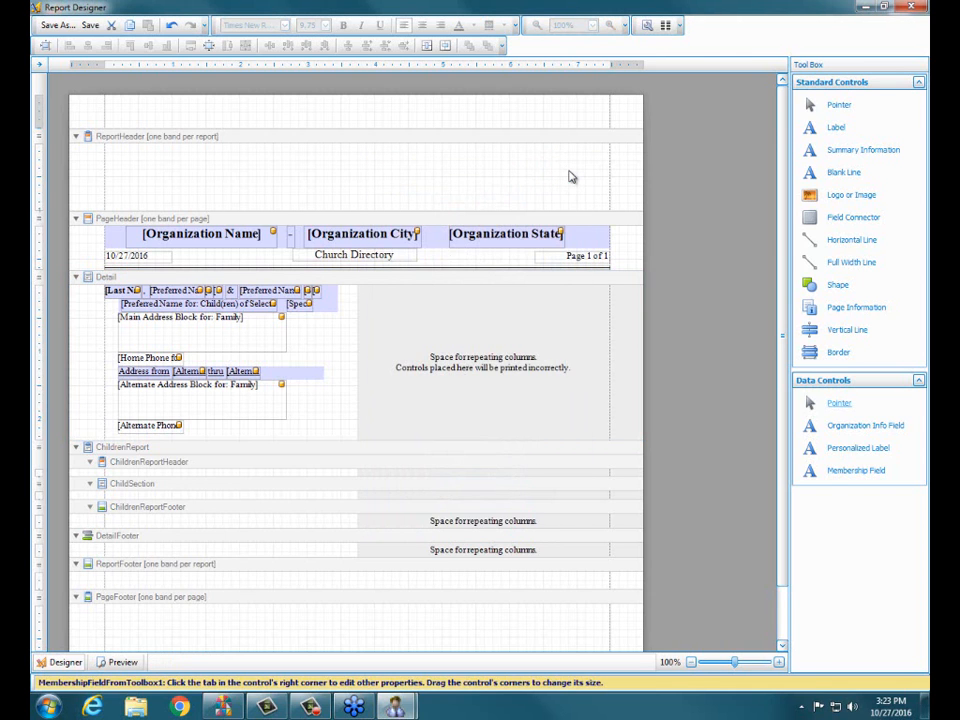
{"action": "left_click", "coordinate": [903, 8]}
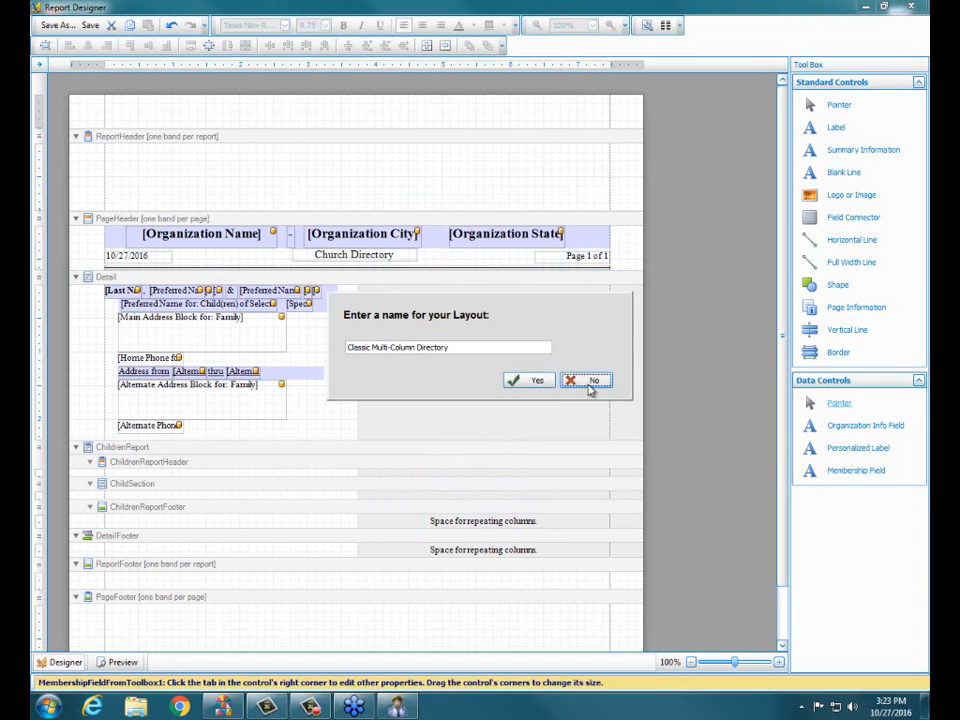
{"action": "left_click", "coordinate": [590, 380]}
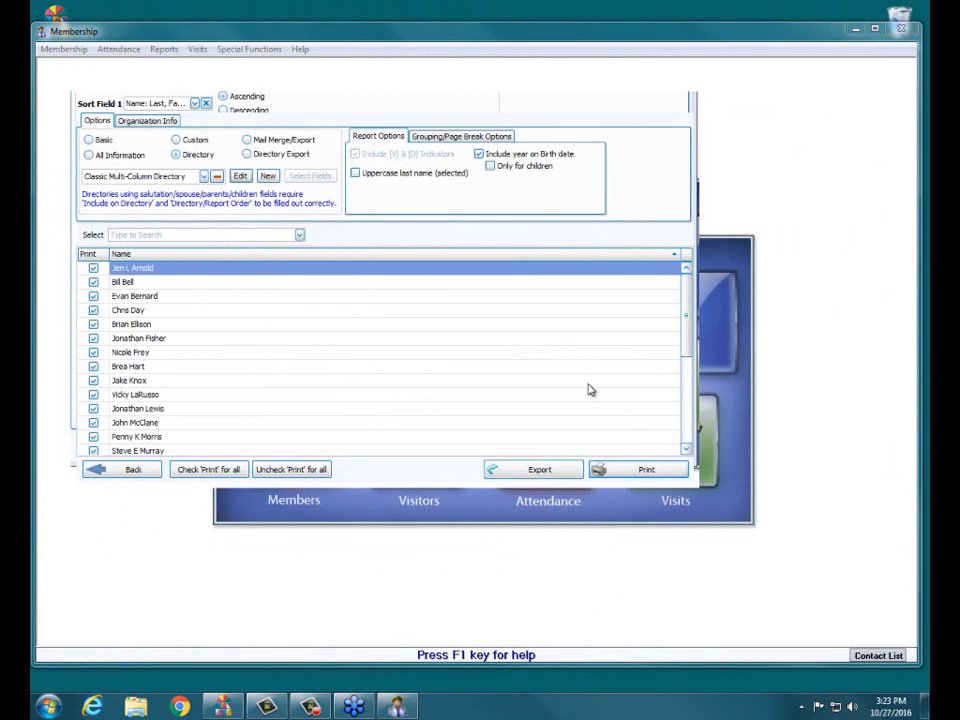